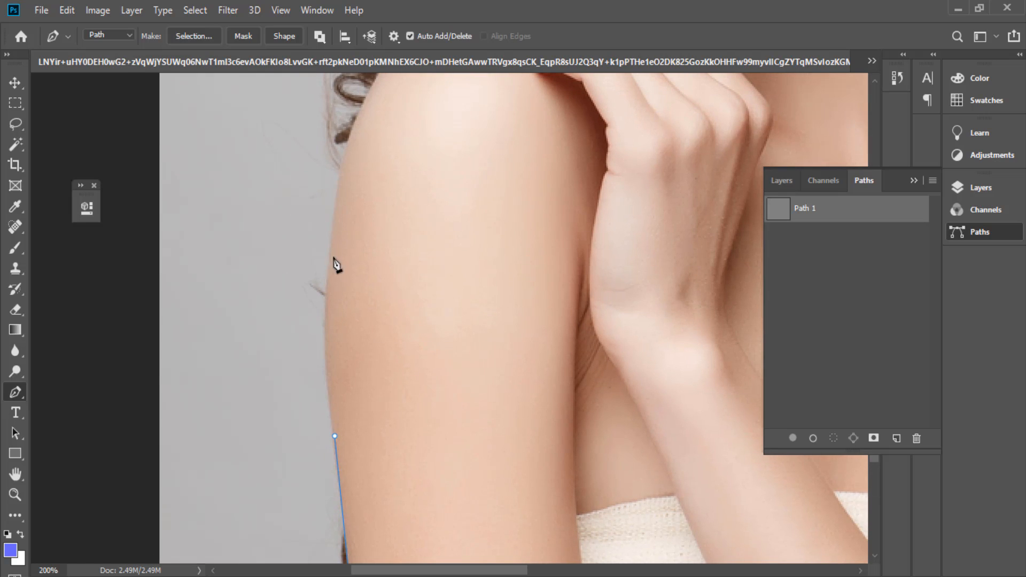
# Step: Trace the pen path up the outer edge of the upper arm toward the shoulder, dropping the last anchor's outgoing handle
pyautogui.moveTo(332, 261); pyautogui.dragTo(343, 170)
pyautogui.moveTo(346, 181); pyautogui.dragTo(331, 312)
pyautogui.click(393, 36)
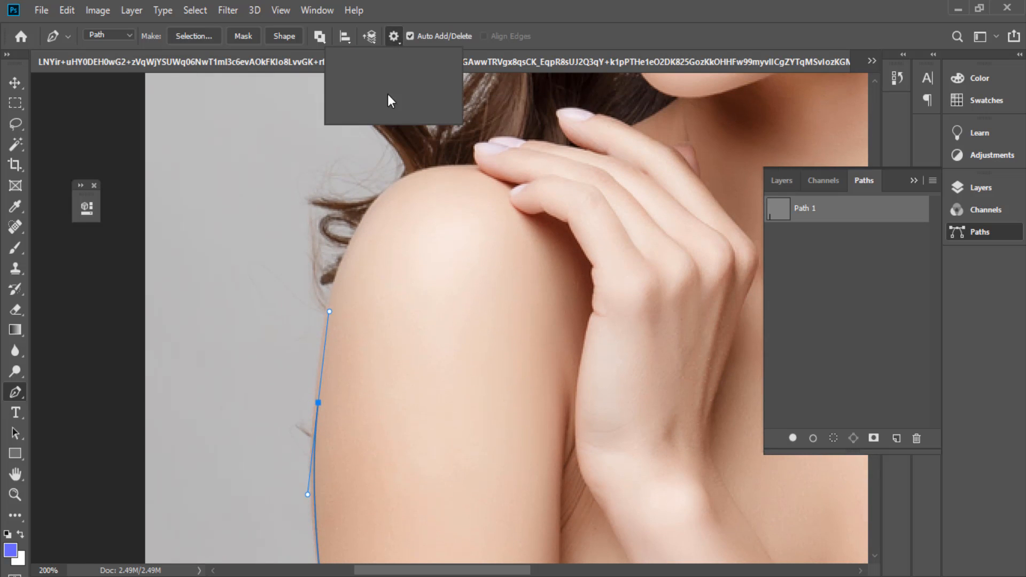
pyautogui.click(368, 113)
pyautogui.moveTo(305, 374); pyautogui.dragTo(336, 412)
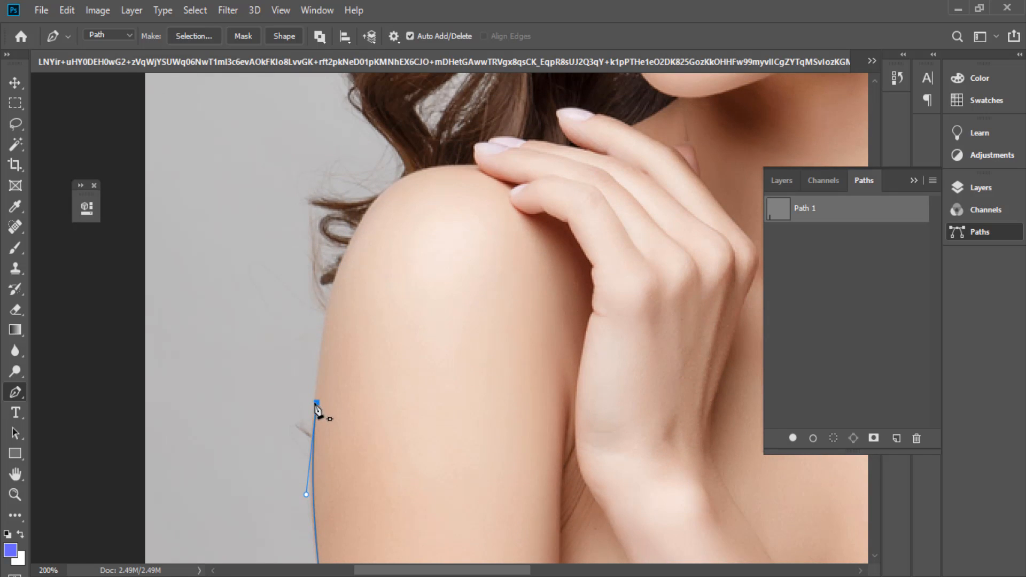
pyautogui.scroll(2, 371, 275)
# Step: Continue the path over the shoulder and around the gap and curls in the hair just above it
pyautogui.moveTo(365, 276); pyautogui.dragTo(465, 204)
pyautogui.moveTo(479, 293); pyautogui.dragTo(455, 426)
pyautogui.moveTo(486, 258); pyautogui.dragTo(487, 229)
pyautogui.click(489, 191)
pyautogui.moveTo(385, 285); pyautogui.dragTo(354, 286)
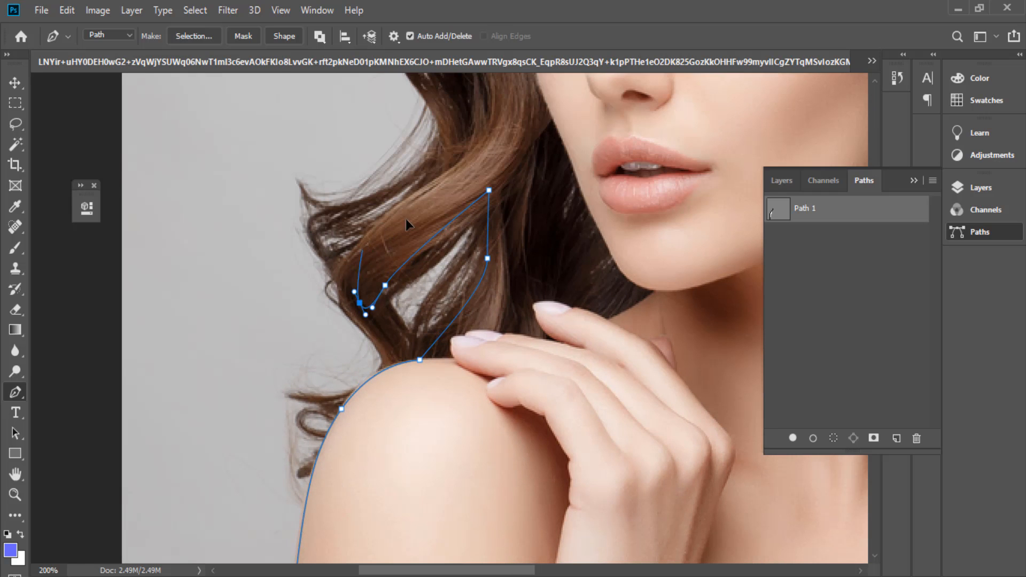
pyautogui.moveTo(361, 250); pyautogui.dragTo(378, 234)
pyautogui.moveTo(428, 208); pyautogui.dragTo(449, 228)
# Step: Extend the path up the hair beside the cheek and forehead and over the crown of the head
pyautogui.hotkey('ctrl', '-')
pyautogui.scroll(1, 476, 158)
pyautogui.moveTo(462, 183); pyautogui.dragTo(468, 229)
pyautogui.moveTo(486, 212); pyautogui.dragTo(409, 284)
pyautogui.scroll(-1, 499, 223)
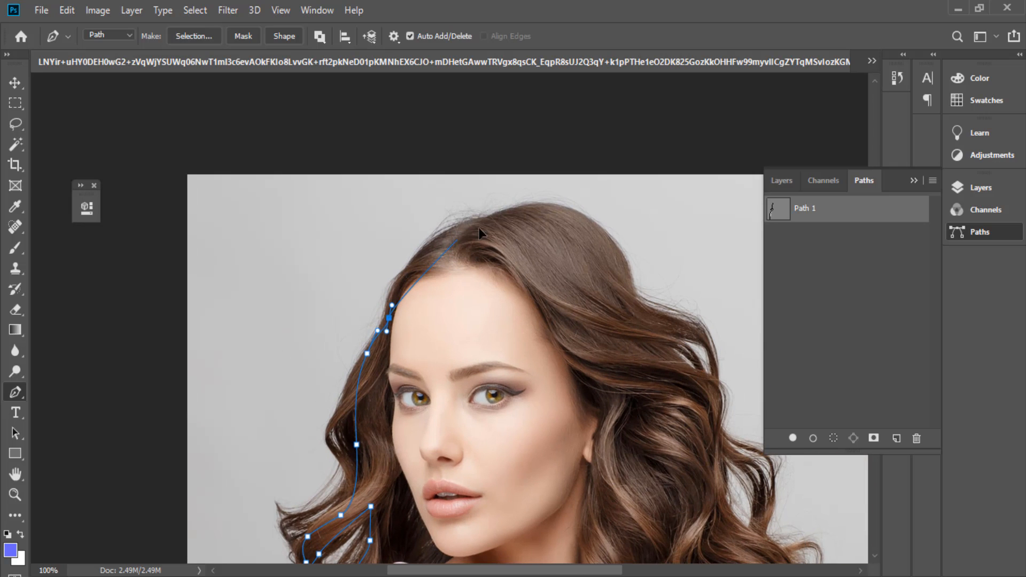
pyautogui.moveTo(457, 240); pyautogui.dragTo(519, 222)
pyautogui.moveTo(503, 219); pyautogui.dragTo(426, 212)
# Step: Trace the path from the crown down the inside edge of the long wavy hair, undoing the misplaced last anchors
pyautogui.moveTo(495, 217); pyautogui.dragTo(529, 237)
pyautogui.moveTo(544, 277); pyautogui.dragTo(555, 302)
pyautogui.moveTo(569, 313); pyautogui.dragTo(579, 325)
pyautogui.moveTo(593, 338); pyautogui.dragTo(538, 234)
pyautogui.moveTo(560, 291); pyautogui.dragTo(566, 311)
pyautogui.moveTo(573, 353); pyautogui.dragTo(508, 220)
pyautogui.moveTo(552, 271); pyautogui.dragTo(561, 283)
pyautogui.moveTo(584, 310); pyautogui.dragTo(591, 353)
pyautogui.moveTo(591, 360)
pyautogui.mouseDown()
pyautogui.moveTo(594, 375)
pyautogui.moveTo(592, 360)
pyautogui.mouseUp()
pyautogui.hotkey('ctrl', 'z')
pyautogui.hotkey('ctrl', 'z')
# Step: Continue the path down the lower hair just inside the loose outer curls, replacing one misplaced anchor
pyautogui.moveTo(594, 365); pyautogui.dragTo(596, 215)
pyautogui.scroll(1, 590, 290)
pyautogui.moveTo(576, 291); pyautogui.dragTo(568, 316)
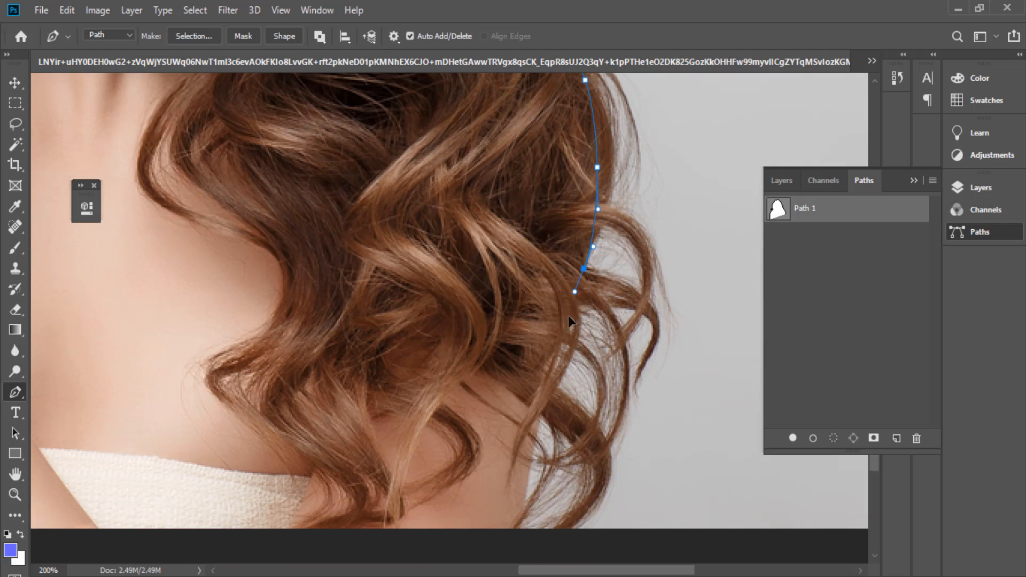
pyautogui.hotkey('ctrl', 'z')
pyautogui.moveTo(579, 268); pyautogui.dragTo(570, 292)
pyautogui.moveTo(561, 316); pyautogui.dragTo(559, 324)
pyautogui.moveTo(546, 365); pyautogui.dragTo(545, 372)
pyautogui.moveTo(549, 390); pyautogui.dragTo(558, 421)
# Step: Route the path around the lowest curl and close it along the bottom edge of the photo
pyautogui.click(600, 459)
pyautogui.click(541, 413)
pyautogui.moveTo(539, 458); pyautogui.dragTo(541, 376)
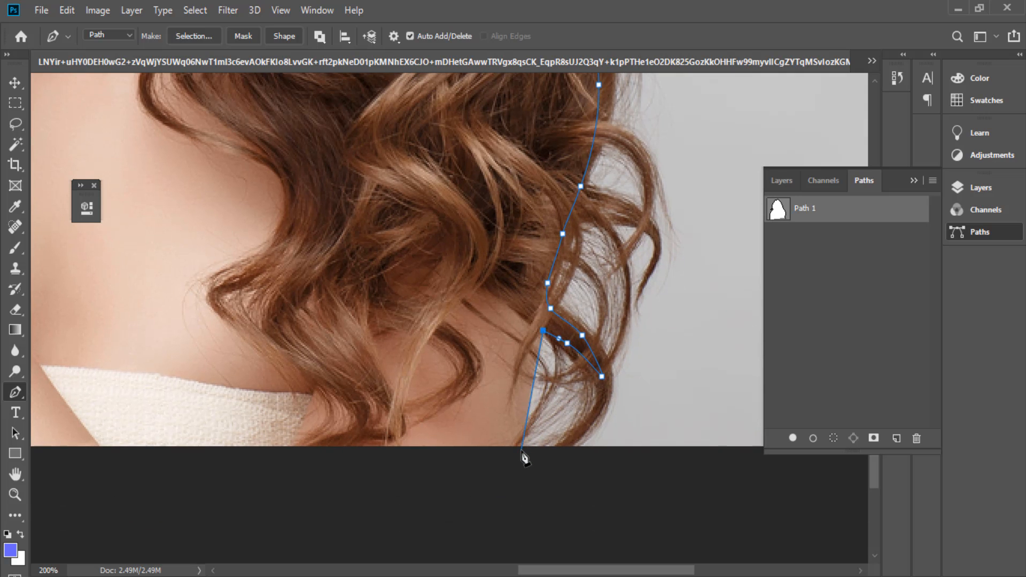
pyautogui.moveTo(521, 452); pyautogui.dragTo(422, 451)
pyautogui.hotkey('ctrl', '-')
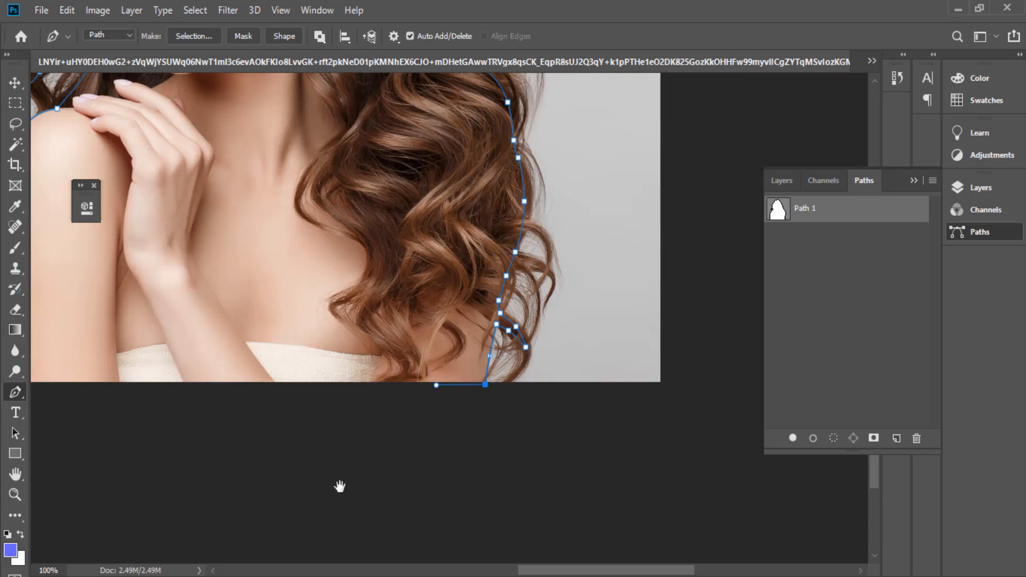
pyautogui.moveTo(339, 486); pyautogui.dragTo(559, 543)
pyautogui.click(222, 439)
pyautogui.hotkey('ctrl', '-')
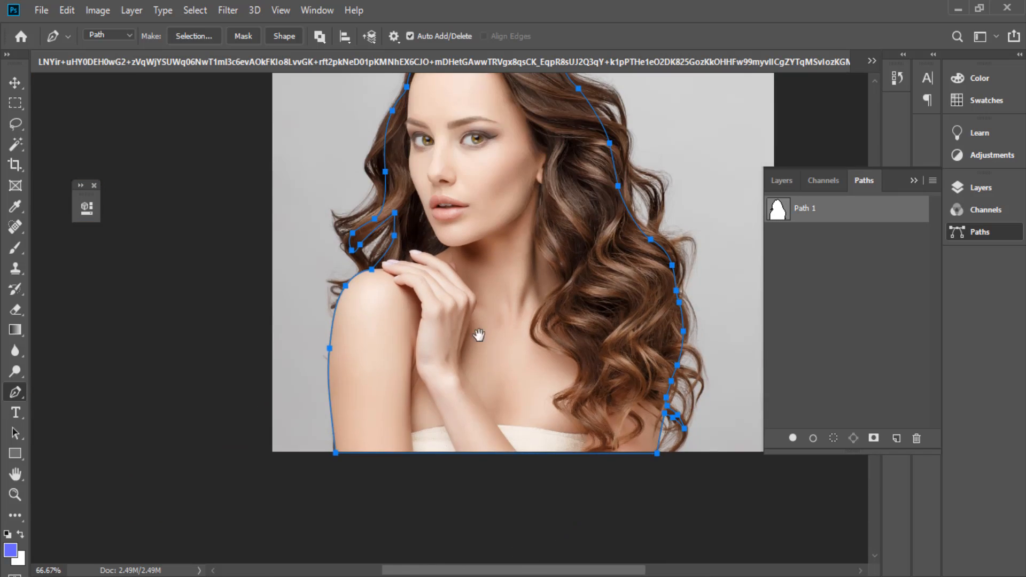
# Step: Make a selection from Path 1 and open it in Select and Mask
pyautogui.rightClick(799, 208)
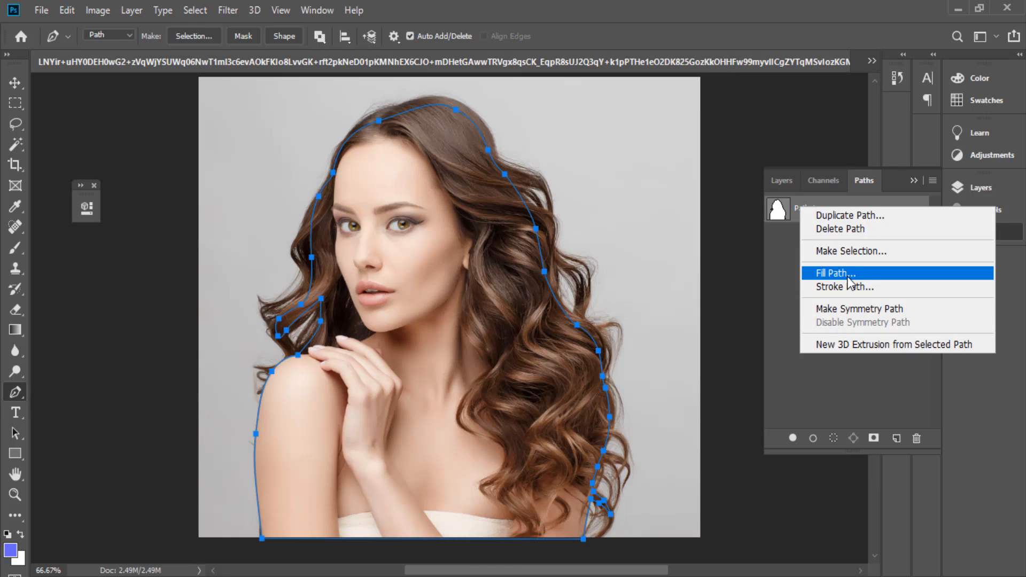
pyautogui.click(851, 251)
pyautogui.click(623, 148)
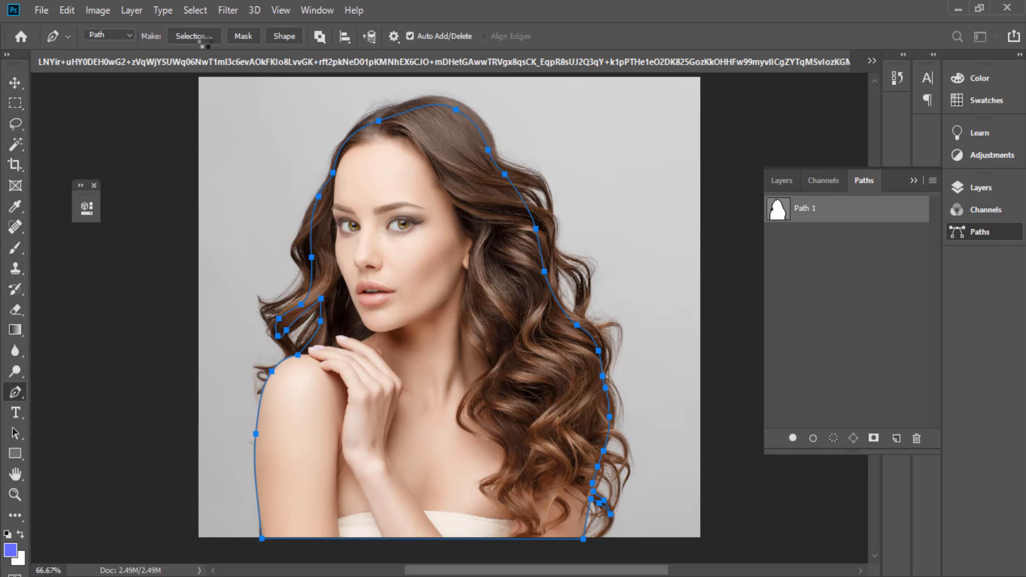
pyautogui.click(195, 10)
pyautogui.click(278, 225)
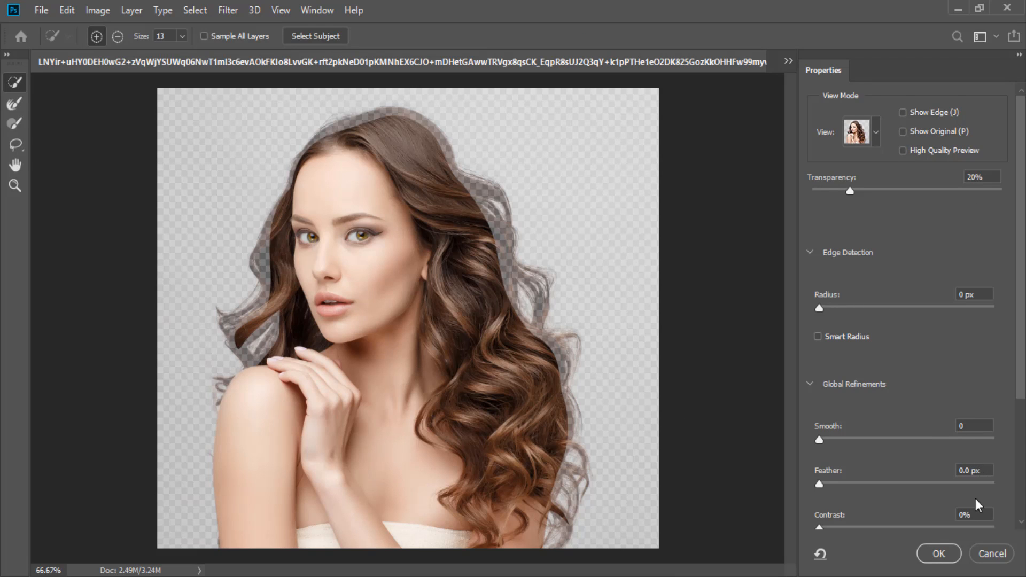
# Step: Set the selection's Contrast to 30% and Shift Edge to +14%
pyautogui.scroll(-5, 976, 505)
pyautogui.click(971, 341)
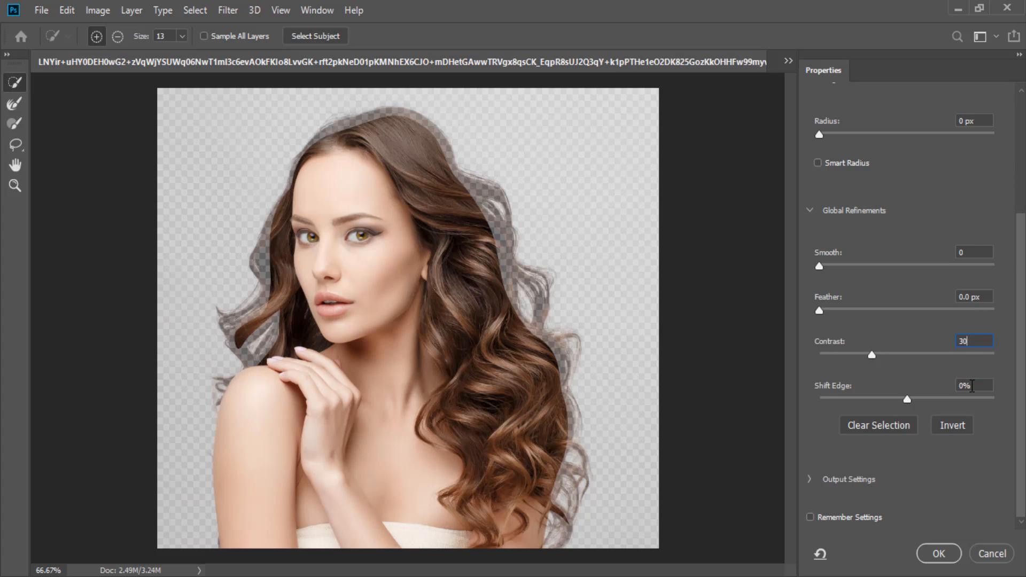
pyautogui.write('14')
pyautogui.press('Return')
# Step: Expand the output settings and choose an output destination for the refined selection
pyautogui.click(809, 479)
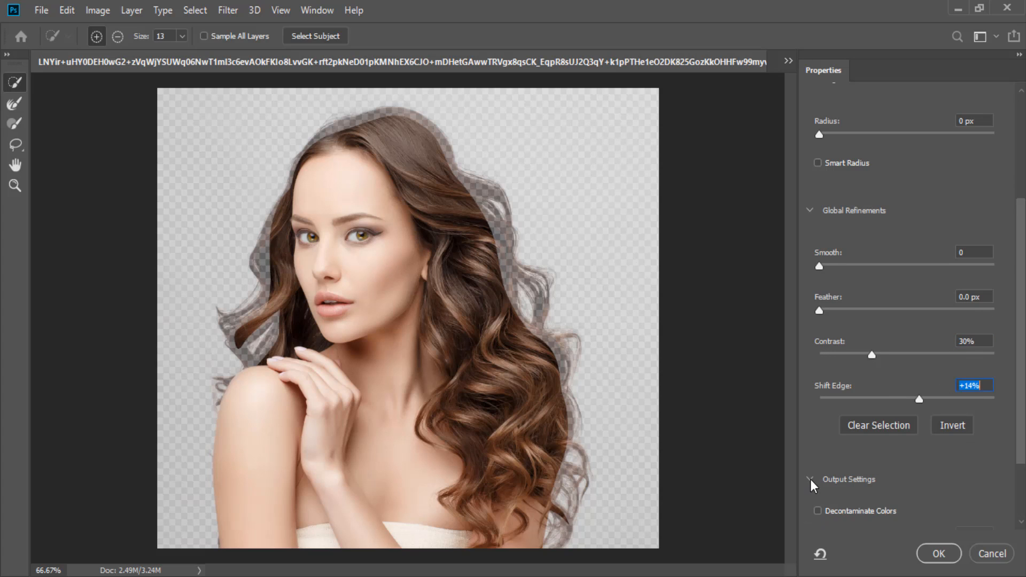
pyautogui.scroll(-2, 879, 488)
pyautogui.scroll(-1, 878, 488)
pyautogui.click(881, 480)
pyautogui.click(887, 531)
pyautogui.scroll(4, 880, 469)
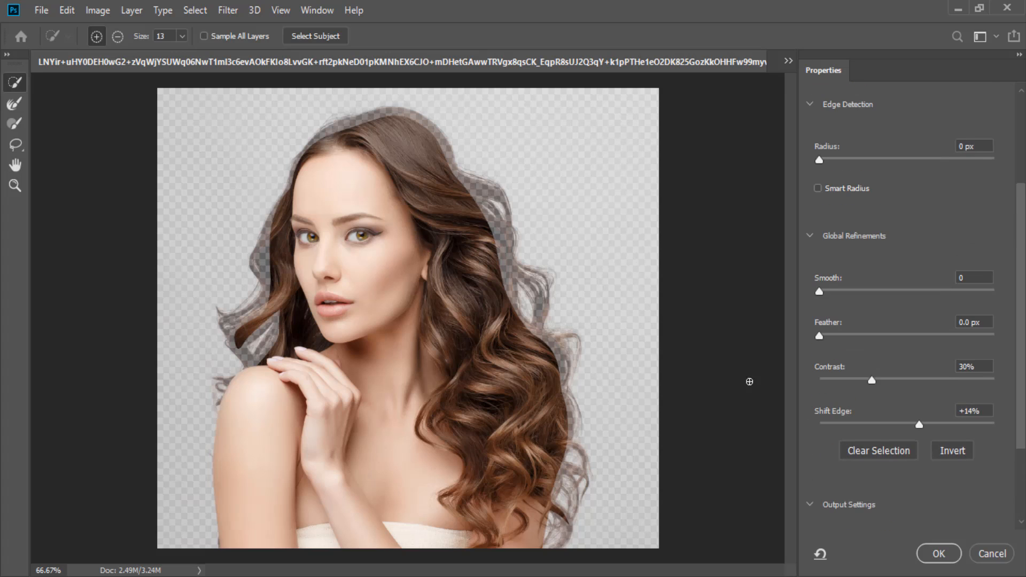
pyautogui.keyDown('ctrl'); pyautogui.click(308, 214); pyautogui.keyUp('ctrl')
pyautogui.keyDown('alt'); pyautogui.rightClick(284, 263); pyautogui.keyUp('alt')
pyautogui.moveTo(284, 263)
pyautogui.mouseDown()
pyautogui.moveTo(261, 314)
pyautogui.moveTo(249, 388)
pyautogui.mouseUp()
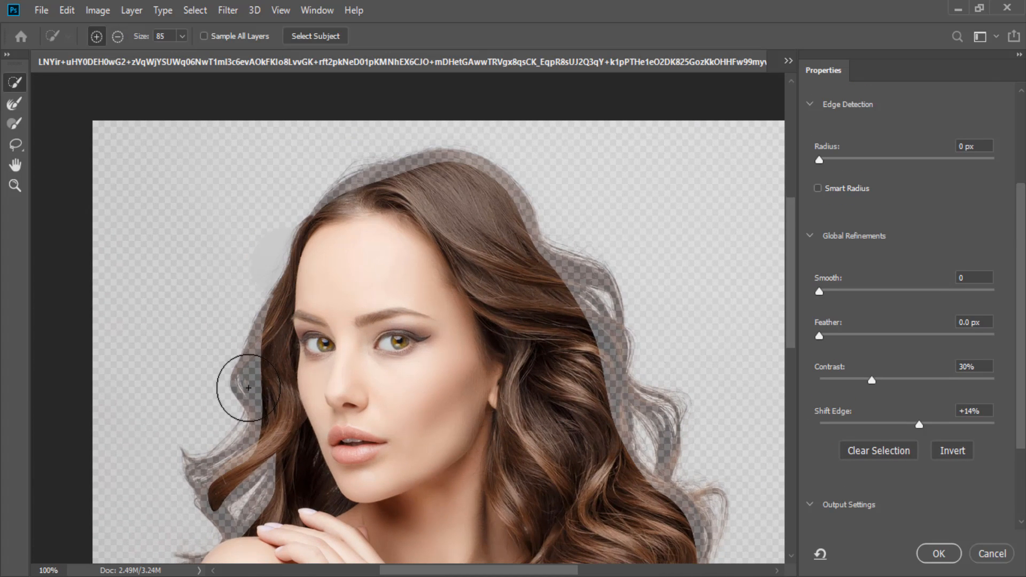
# Step: Paint with the Refine Edge Brush at size 51 over the hair edge beside the cheek
pyautogui.click(15, 103)
pyautogui.keyDown('alt'); pyautogui.rightClick(248, 251); pyautogui.keyUp('alt')
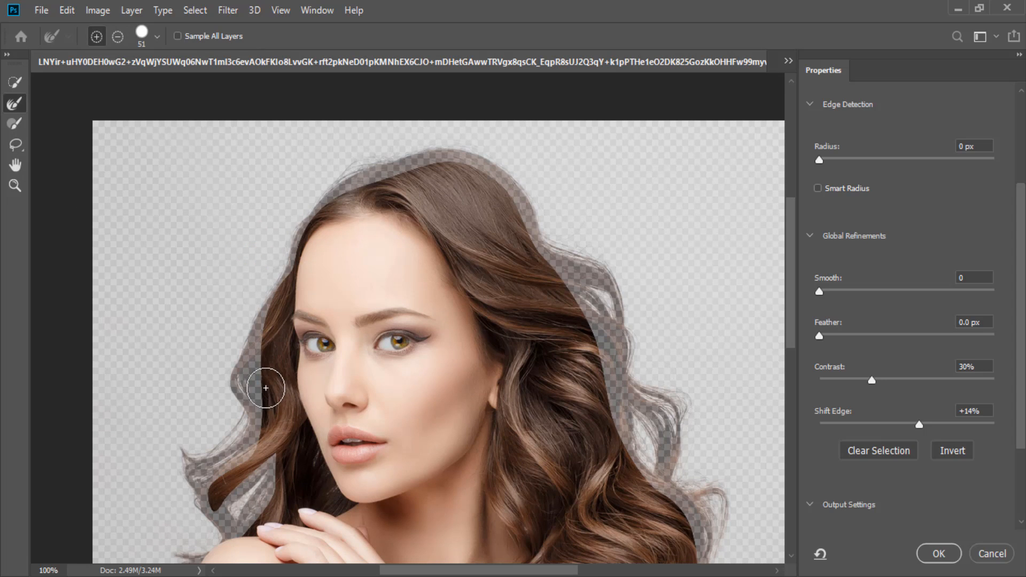
pyautogui.moveTo(265, 388); pyautogui.dragTo(259, 353)
# Step: Switch the Select and Mask preview to the Marching Ants view
pyautogui.scroll(5, 928, 159)
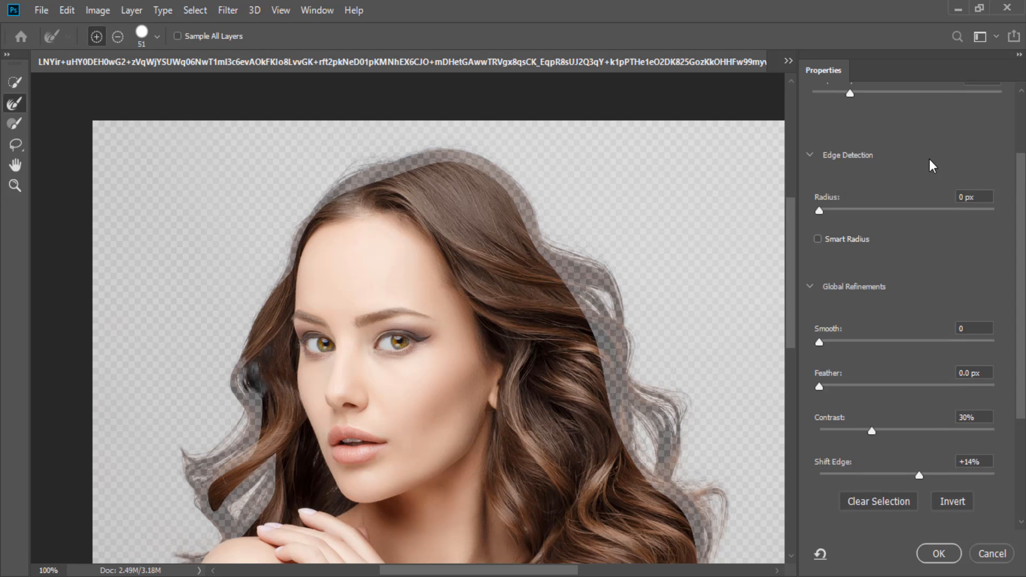
pyautogui.click(862, 140)
pyautogui.click(827, 203)
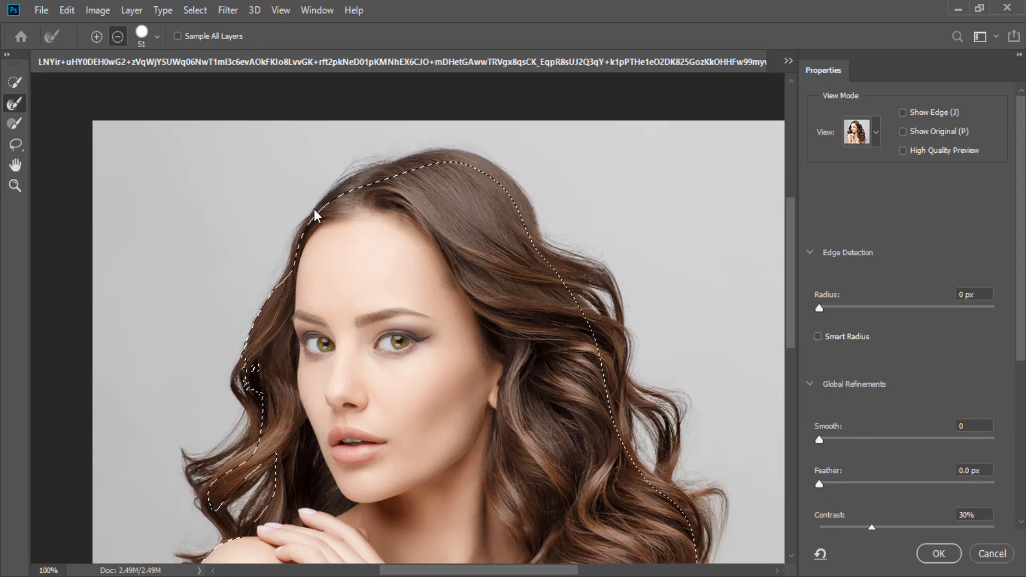
# Step: Refine the selection along the top of the head and down the long hair's outer waves, enlarging the brush to 71
pyautogui.press('[')
pyautogui.moveTo(444, 157)
pyautogui.mouseDown()
pyautogui.moveTo(584, 302)
pyautogui.moveTo(548, 254)
pyautogui.mouseUp()
pyautogui.keyDown('alt'); pyautogui.rightClick(463, 167); pyautogui.keyUp('alt')
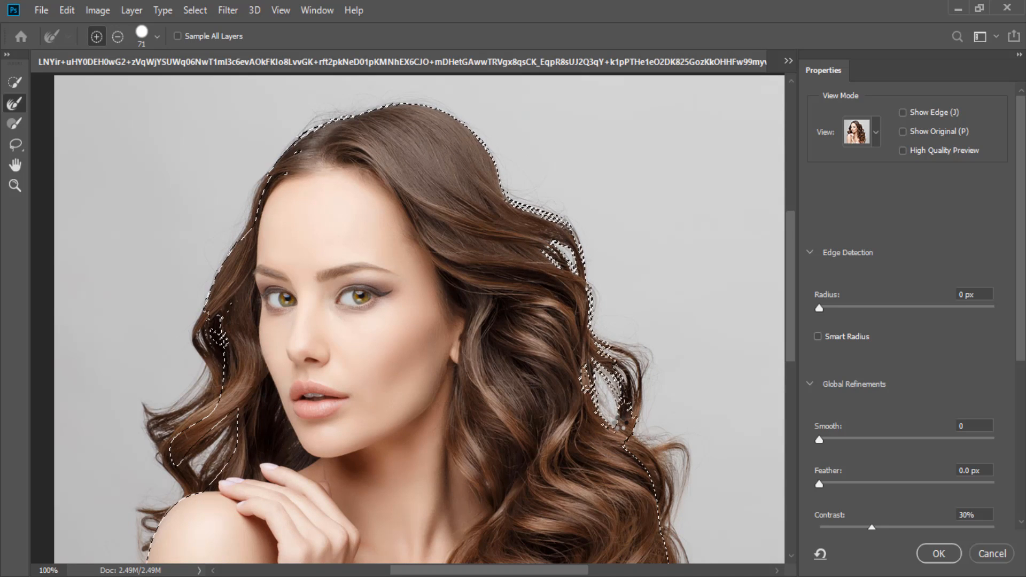
pyautogui.moveTo(622, 423); pyautogui.dragTo(607, 360)
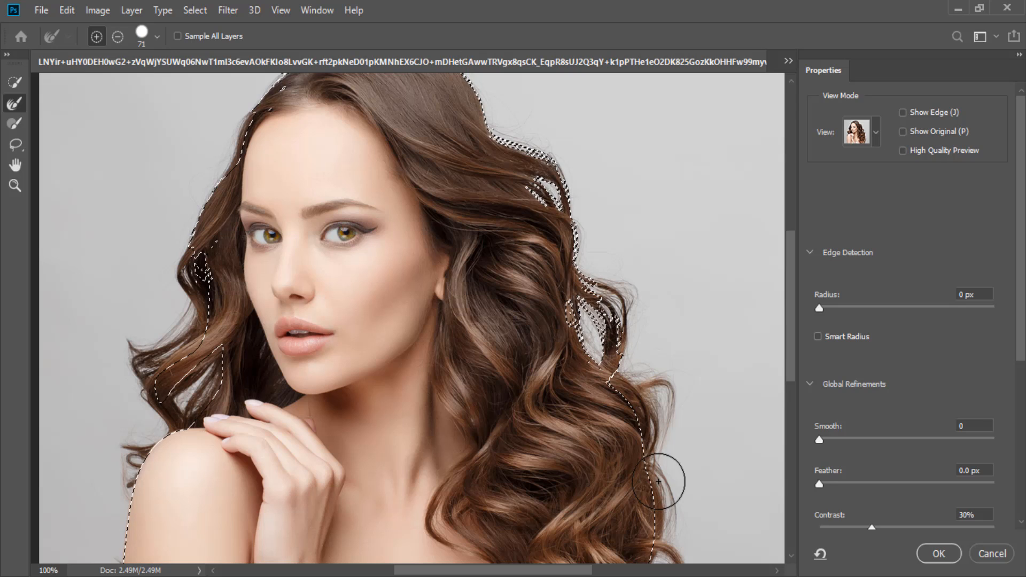
pyautogui.moveTo(658, 482); pyautogui.dragTo(632, 396)
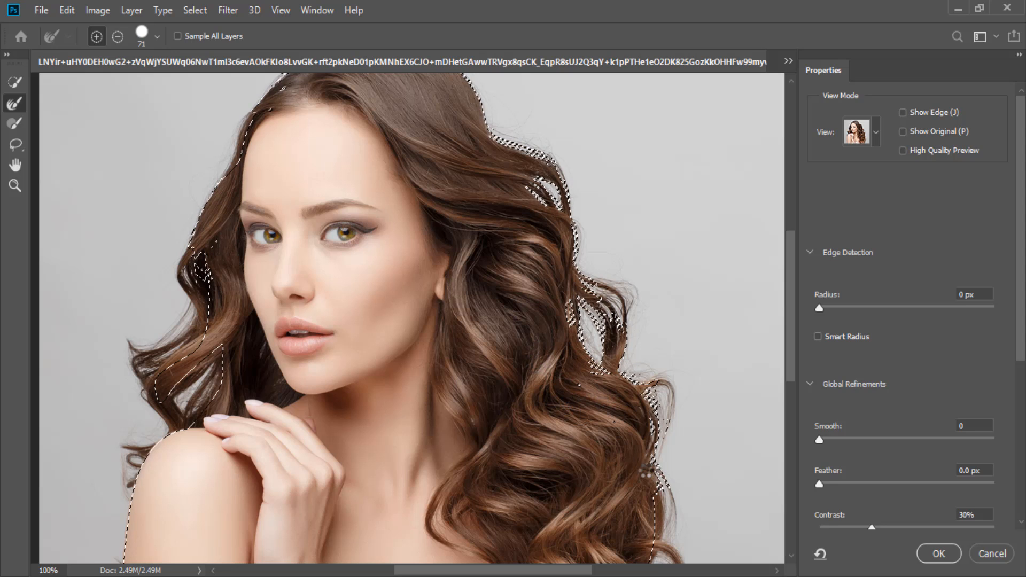
# Step: Enlarge the Refine Edge Brush to 111 and refine the outer curls at the lower end of the long hair
pyautogui.scroll(-1, 571, 380)
pyautogui.scroll(-5, 570, 380)
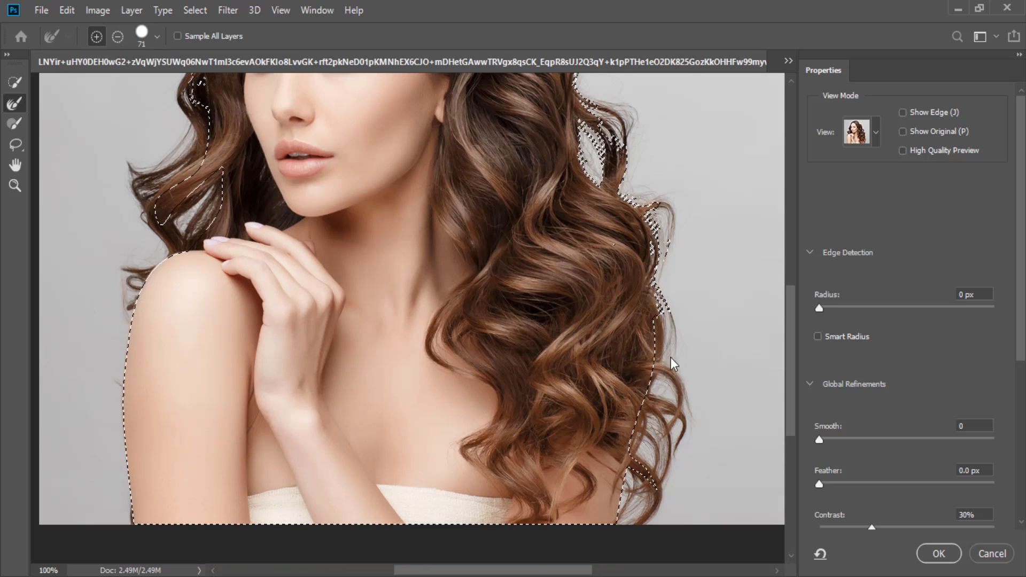
pyautogui.press(']')
pyautogui.press(']')
pyautogui.press(']')
pyautogui.press(']')
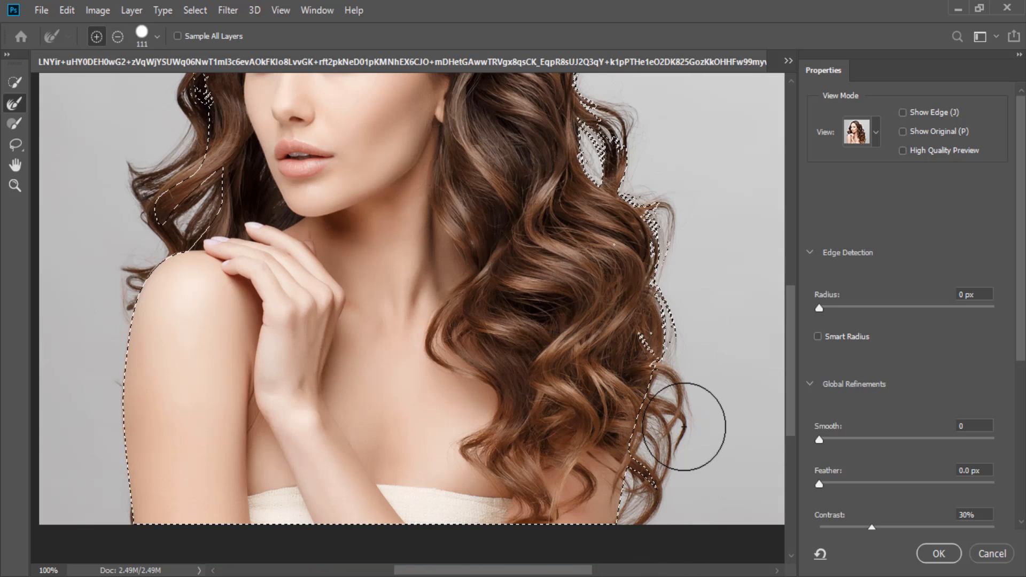
pyautogui.moveTo(684, 427); pyautogui.dragTo(658, 487)
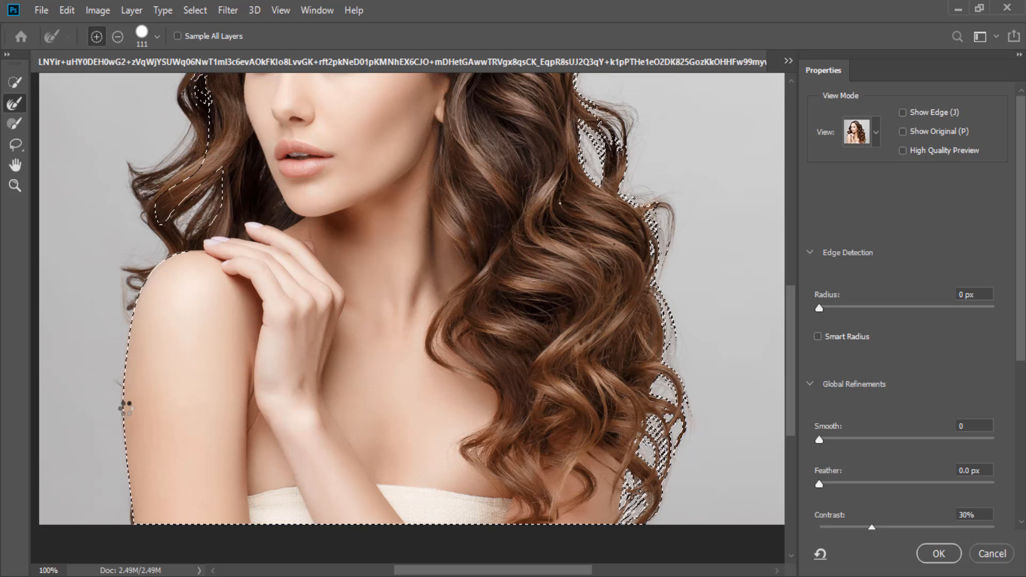
# Step: Refine the arm's outer edge and the loose curls above the shoulder with the brush at size 79
pyautogui.moveTo(133, 512); pyautogui.dragTo(116, 511)
pyautogui.scroll(1, 200, 208)
pyautogui.click(207, 213)
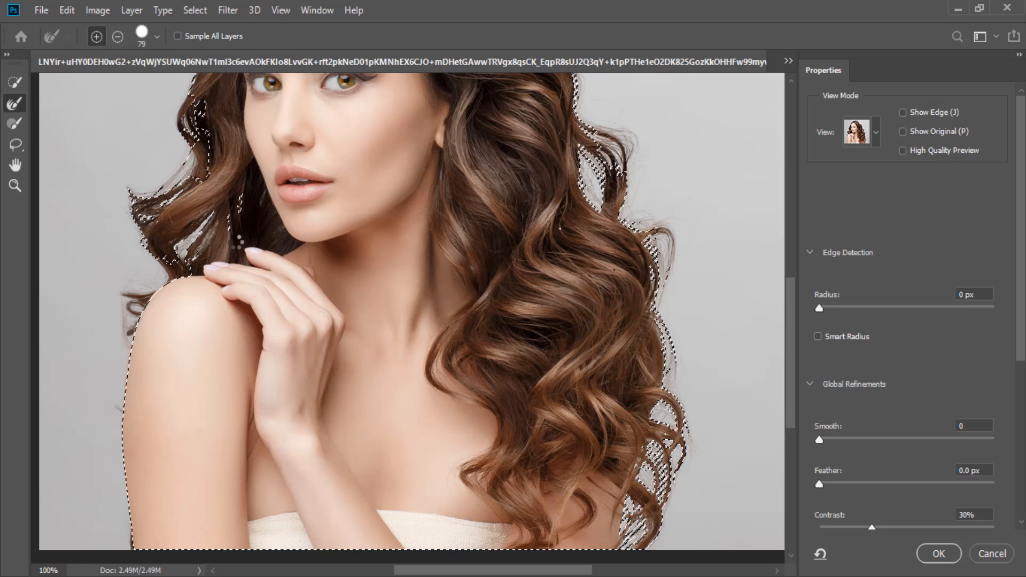
pyautogui.scroll(3, 121, 288)
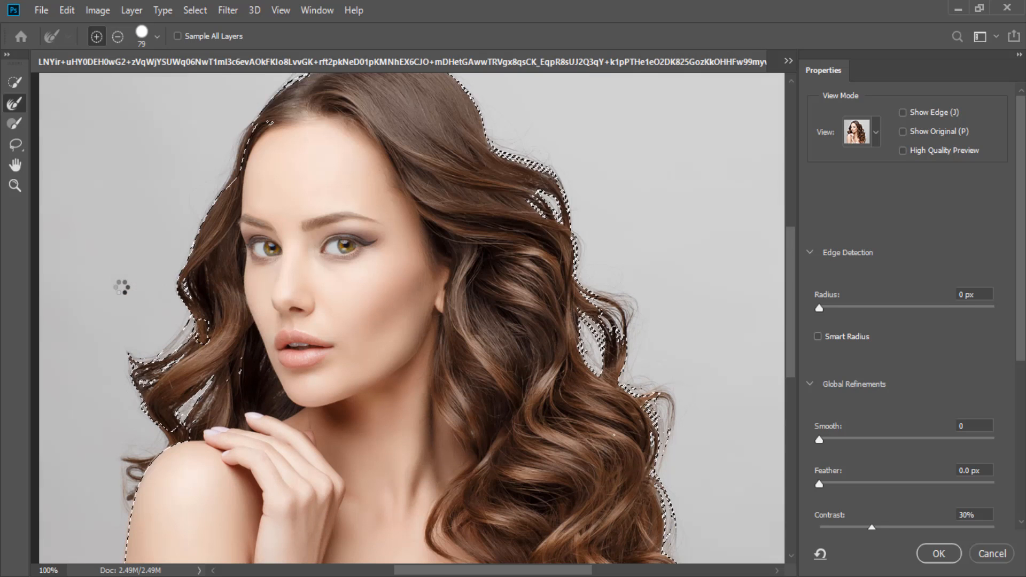
# Step: Reduce the brush to 57 and 47 while refining the remaining hair strands between the cheek and the shoulder
pyautogui.keyDown('alt'); pyautogui.rightClick(201, 305); pyautogui.keyUp('alt')
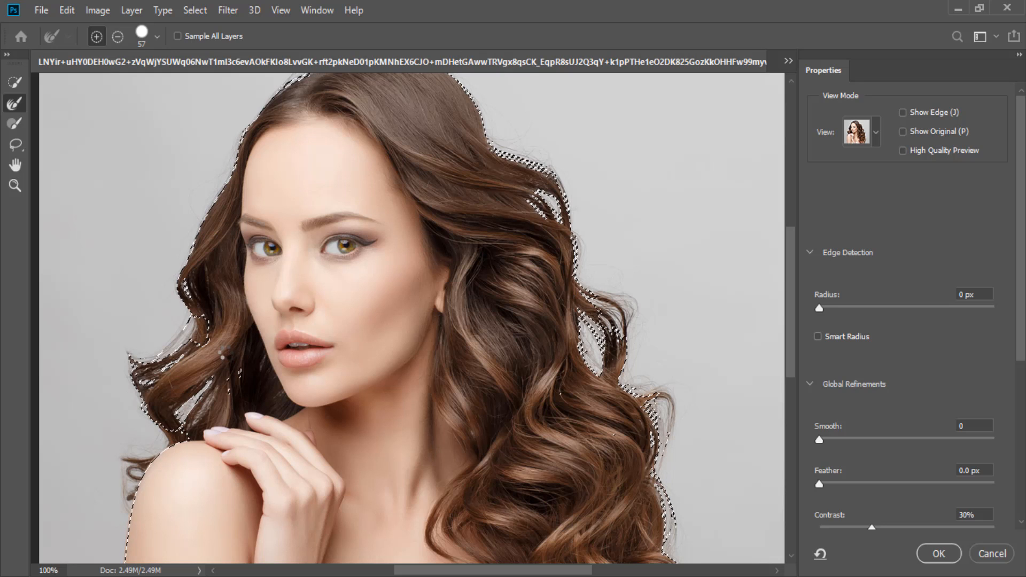
pyautogui.press('[')
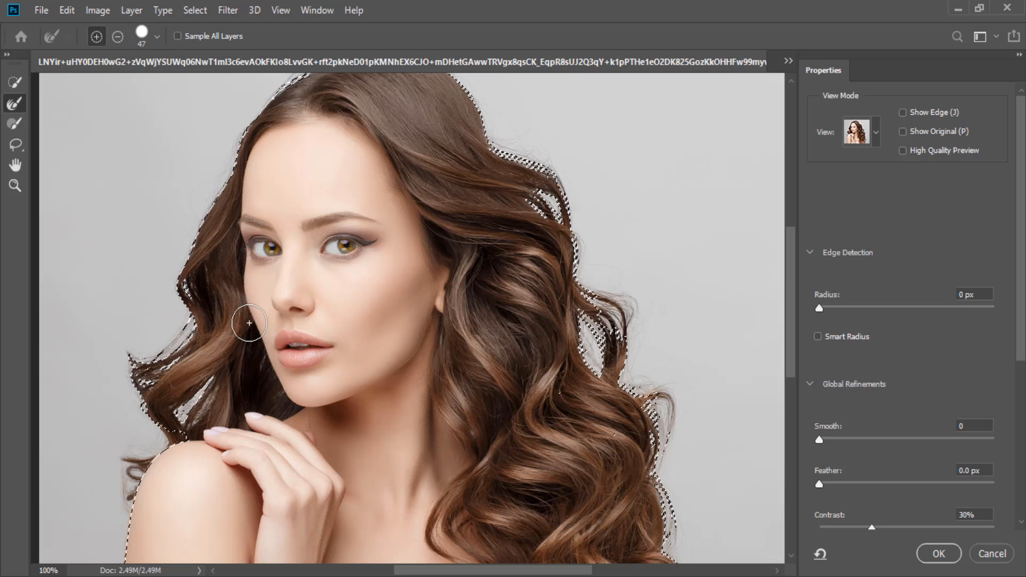
pyautogui.moveTo(223, 391); pyautogui.dragTo(182, 402)
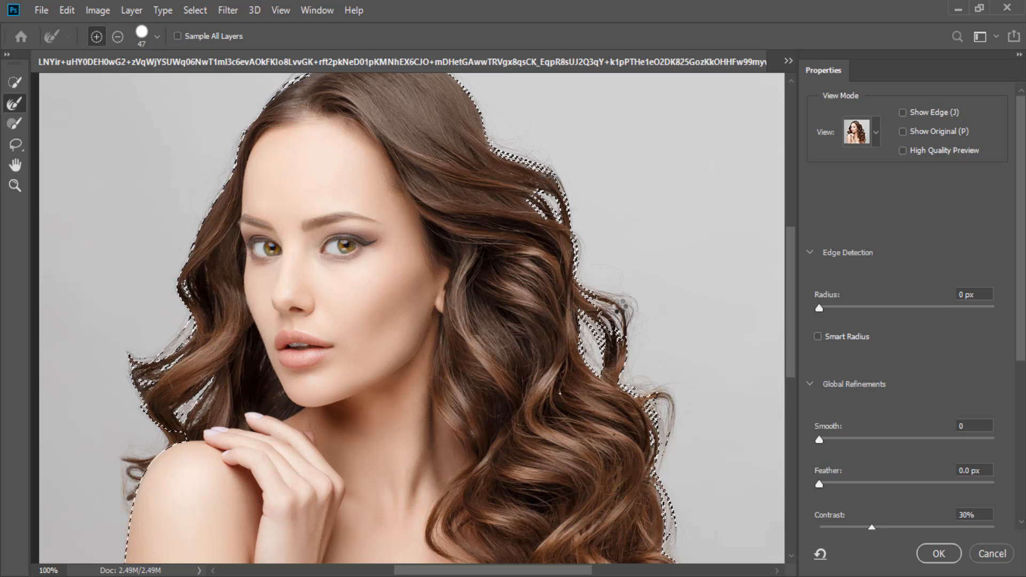
# Step: Refine the selection edge where the hair meets the top of the shoulder with the size 47 brush
pyautogui.scroll(-1, 620, 306)
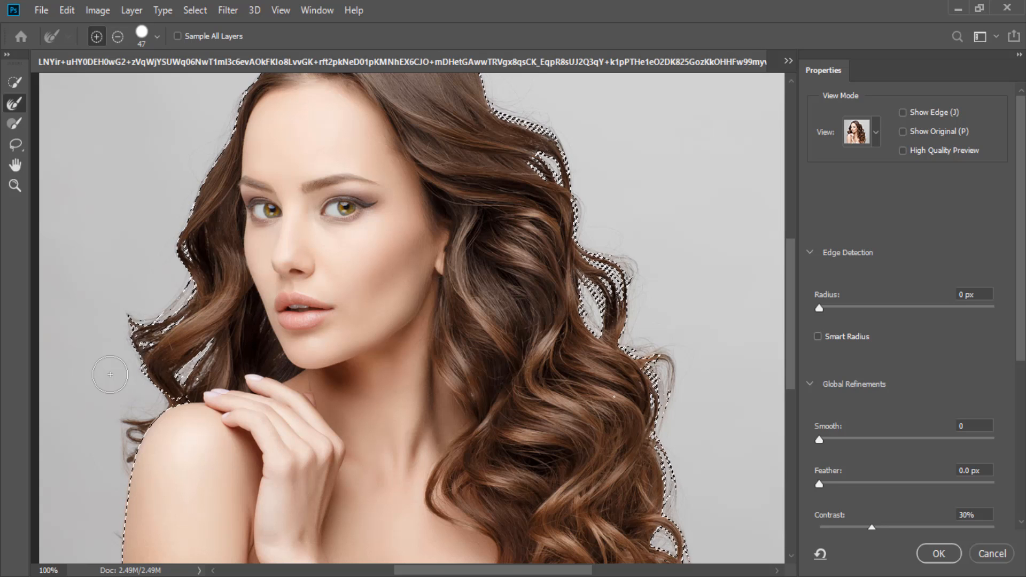
pyautogui.moveTo(150, 431); pyautogui.dragTo(179, 359)
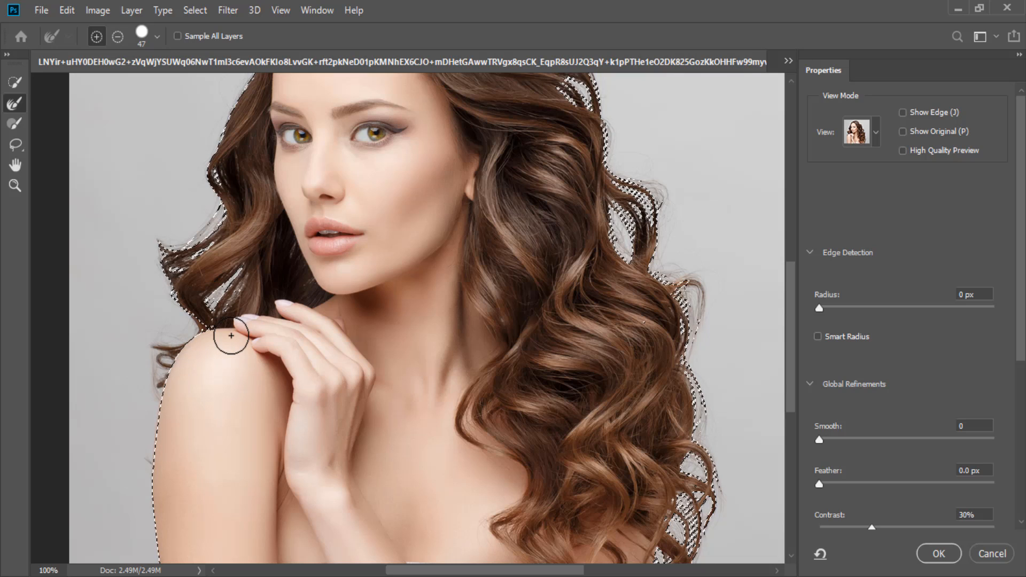
pyautogui.moveTo(232, 336); pyautogui.dragTo(241, 348)
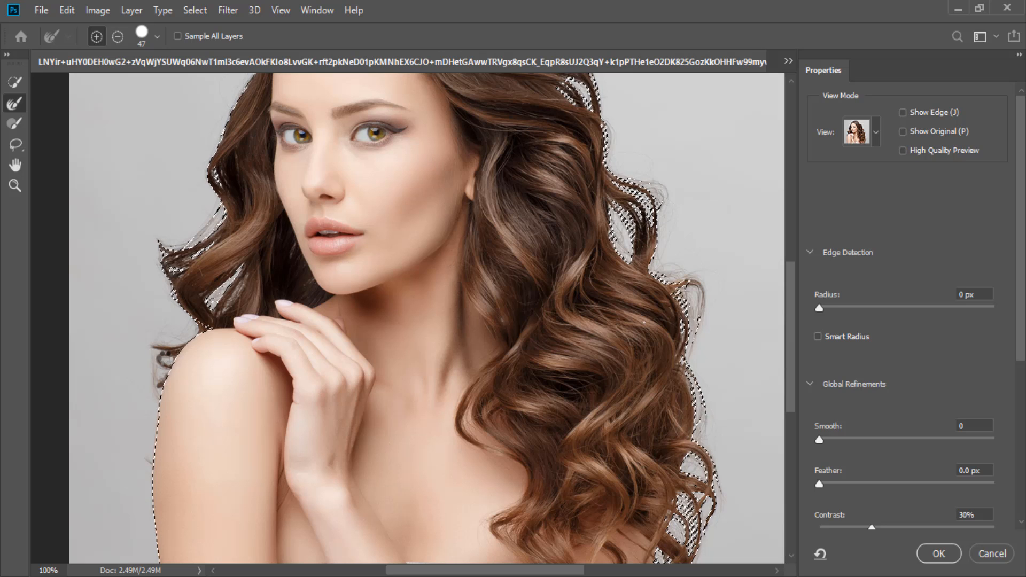
# Step: Reduce the Refine Edge Brush to 28 and clean up the hair edge at its junction with the shoulder
pyautogui.scroll(2, 175, 357)
pyautogui.press('[')
pyautogui.press('[')
pyautogui.press('[')
pyautogui.press('[')
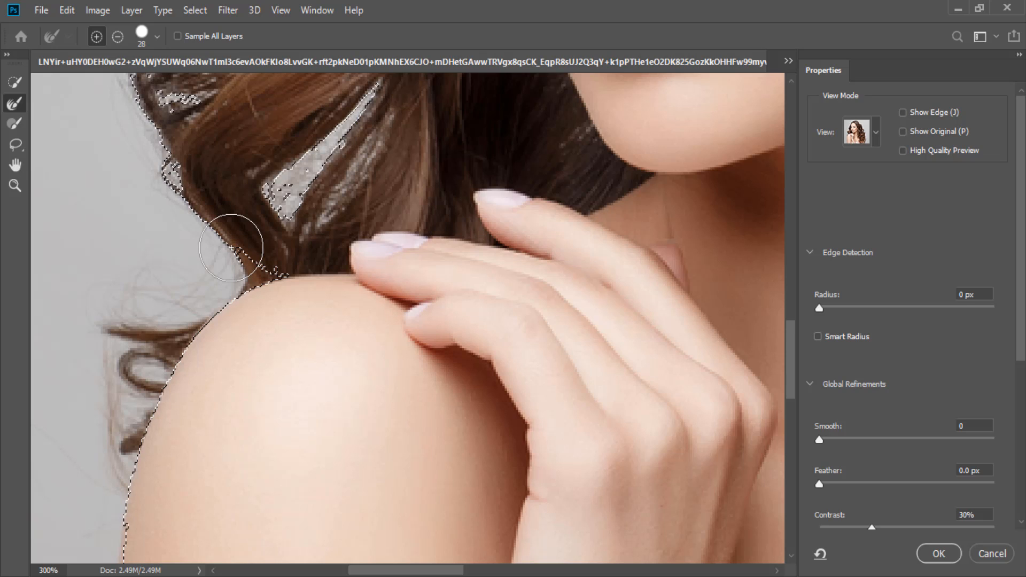
pyautogui.click(230, 247)
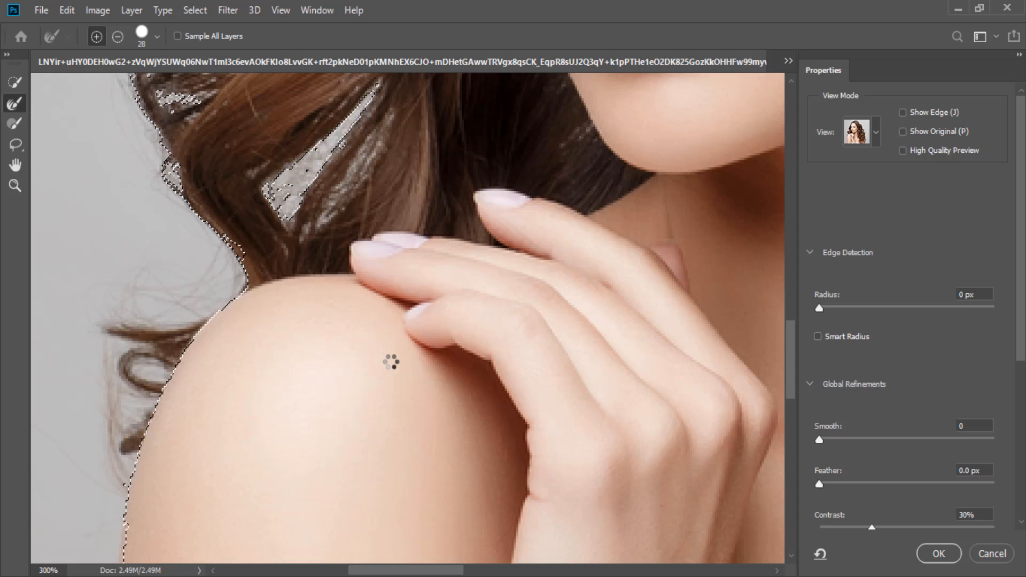
pyautogui.hotkey('ctrl', '-')
pyautogui.hotkey('ctrl', '-')
pyautogui.moveTo(532, 372); pyautogui.dragTo(371, 399)
pyautogui.hotkey('ctrl', '-')
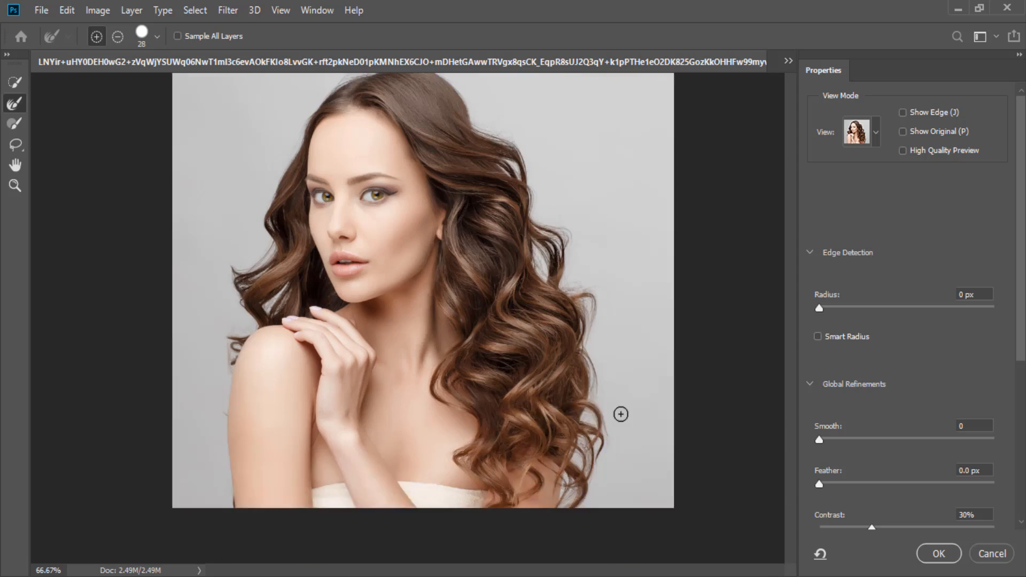
# Step: Apply the Select and Mask refinement and add a white-filled layer beneath the masked cutout
pyautogui.click(939, 553)
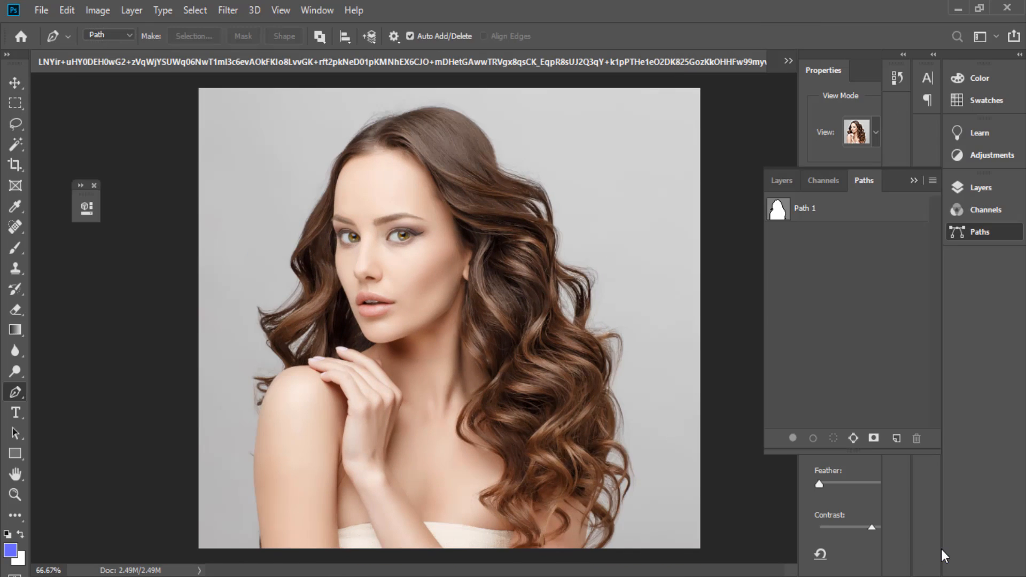
pyautogui.keyDown('ctrl'); pyautogui.click(292, 342); pyautogui.keyUp('ctrl')
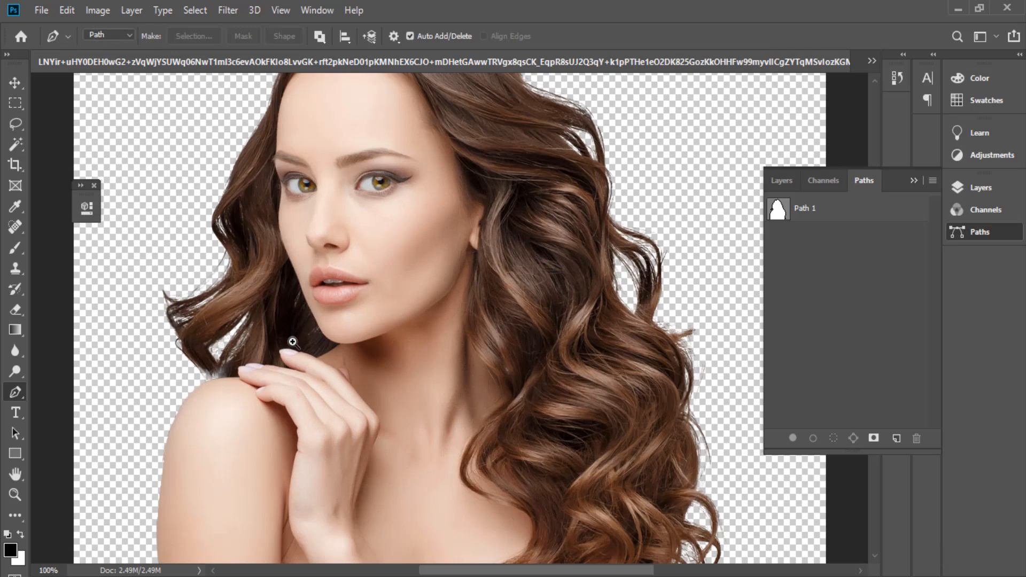
pyautogui.click(781, 180)
pyautogui.keyDown('ctrl'); pyautogui.click(895, 438); pyautogui.keyUp('ctrl')
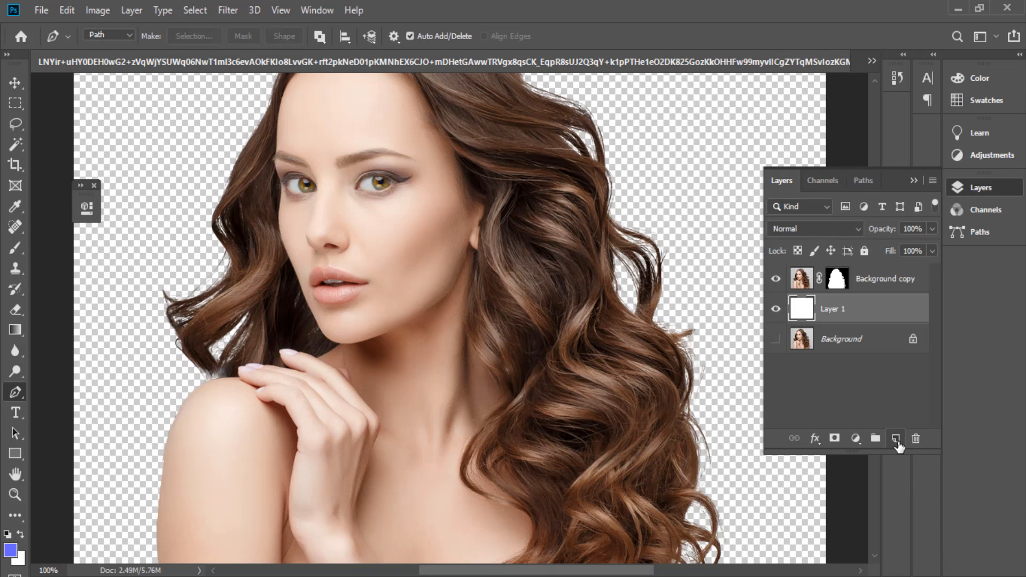
# Step: Compare the hair edge with and without the layer mask and select the cutout's mask for editing
pyautogui.hotkey('ctrl', '-')
pyautogui.keyDown('shift'); pyautogui.click(837, 278); pyautogui.keyUp('shift')
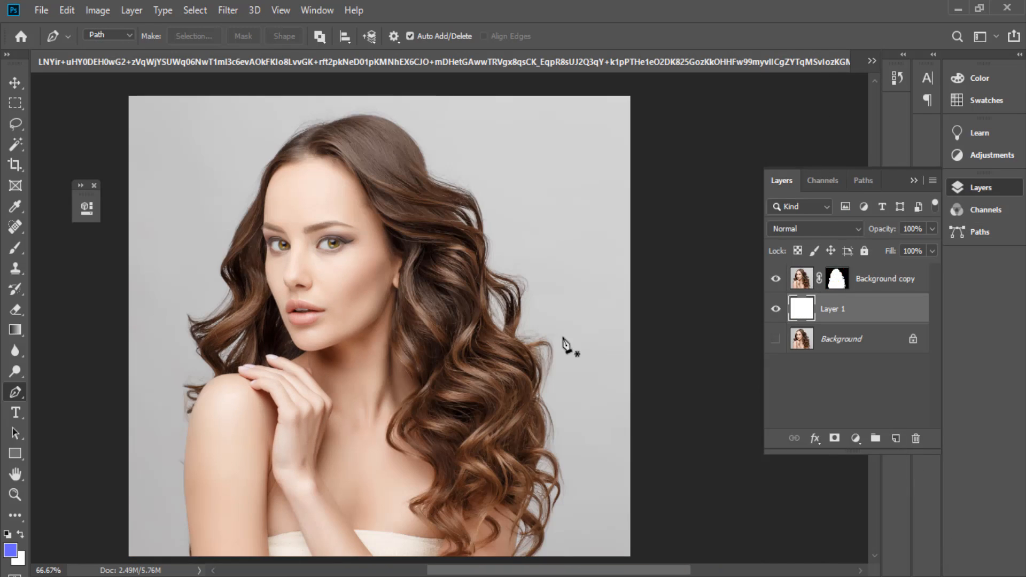
pyautogui.keyDown('ctrl'); pyautogui.click(549, 352); pyautogui.keyUp('ctrl')
pyautogui.keyDown('ctrl'); pyautogui.click(550, 352); pyautogui.keyUp('ctrl')
pyautogui.click(835, 279)
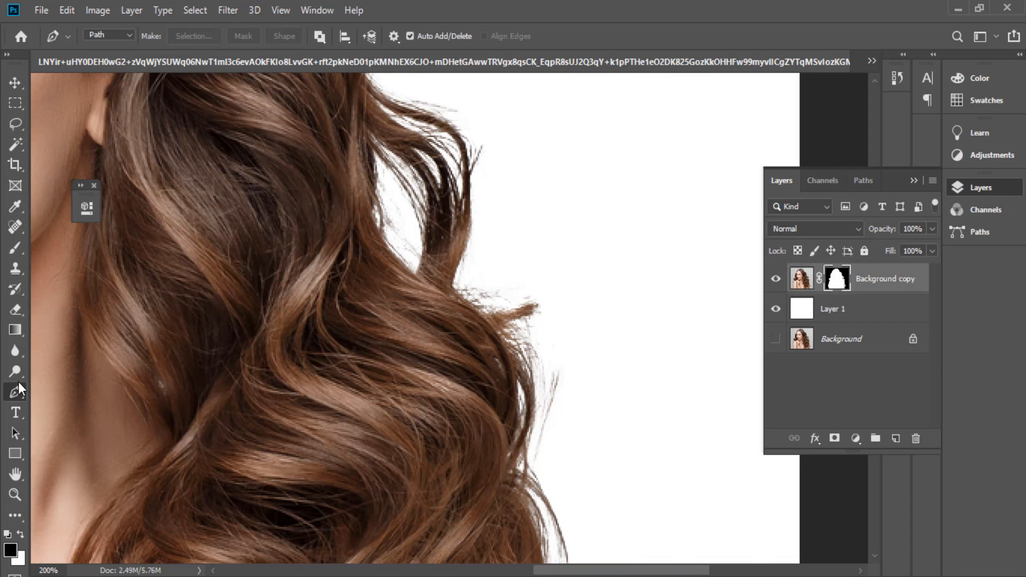
# Step: Try to strengthen the faint hair beside the shoulder on the mask with the Dodge tool at size 65, Midtones and 50% exposure
pyautogui.click(15, 371)
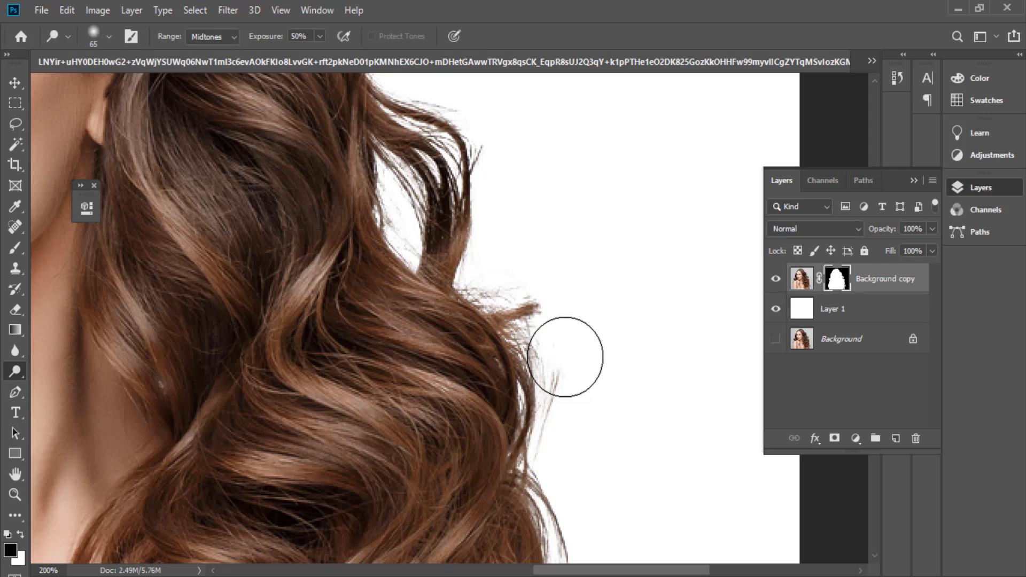
pyautogui.hotkey('ctrl', '-')
pyautogui.moveTo(314, 358); pyautogui.dragTo(634, 345)
pyautogui.hotkey('ctrl', '+')
pyautogui.hotkey('ctrl', '+')
pyautogui.moveTo(176, 470); pyautogui.dragTo(394, 326)
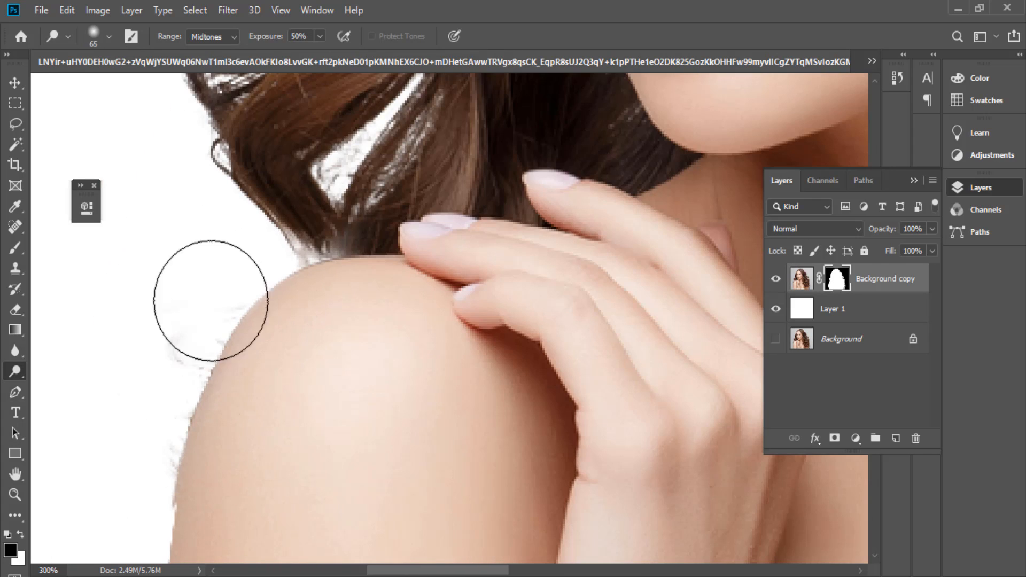
pyautogui.moveTo(211, 300)
pyautogui.mouseDown()
pyautogui.moveTo(122, 351)
pyautogui.moveTo(138, 337)
pyautogui.moveTo(57, 364)
pyautogui.moveTo(208, 292)
pyautogui.moveTo(269, 279)
pyautogui.moveTo(188, 365)
pyautogui.mouseUp()
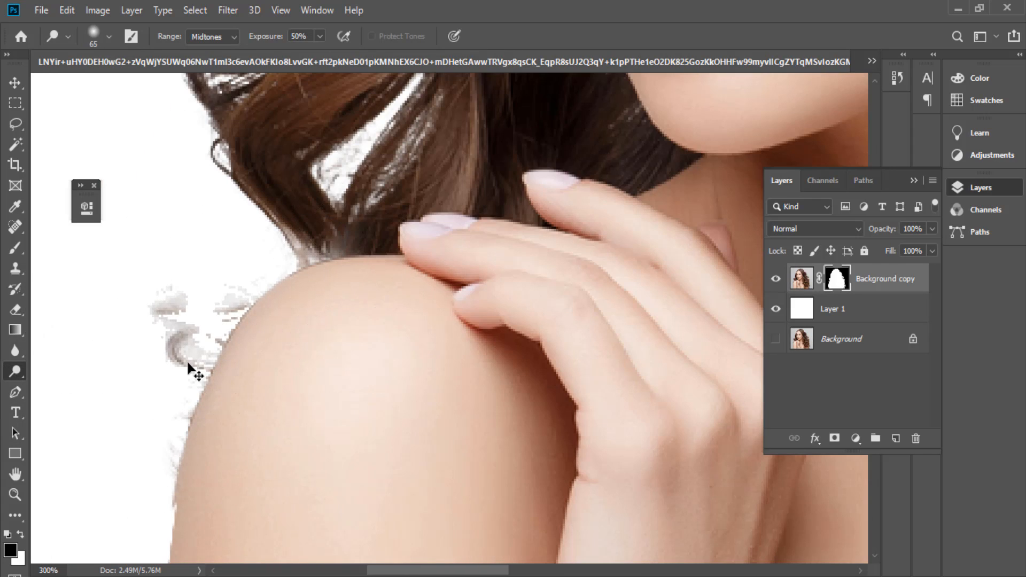
# Step: Inspect the layer mask on its own around the shoulder and disable it to reveal the original curls
pyautogui.keyDown('alt'); pyautogui.click(836, 279); pyautogui.keyUp('alt')
pyautogui.moveTo(360, 369); pyautogui.dragTo(466, 395)
pyautogui.keyDown('alt'); pyautogui.click(836, 280); pyautogui.keyUp('alt')
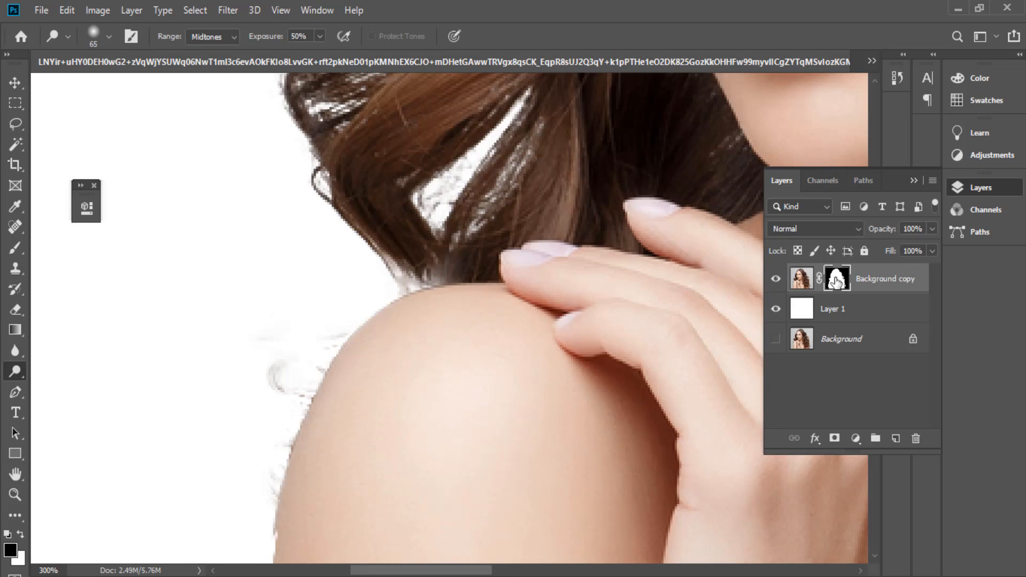
pyautogui.keyDown('alt'); pyautogui.click(836, 282); pyautogui.keyUp('alt')
pyautogui.keyDown('shift'); pyautogui.click(836, 282); pyautogui.keyUp('shift')
pyautogui.keyDown('alt'); pyautogui.click(836, 283); pyautogui.keyUp('alt')
pyautogui.keyDown('shift'); pyautogui.click(836, 283); pyautogui.keyUp('shift')
# Step: Draw a closed pen path around the curls protruding beside the shoulder, with an inner path for the loop's opening
pyautogui.press('p')
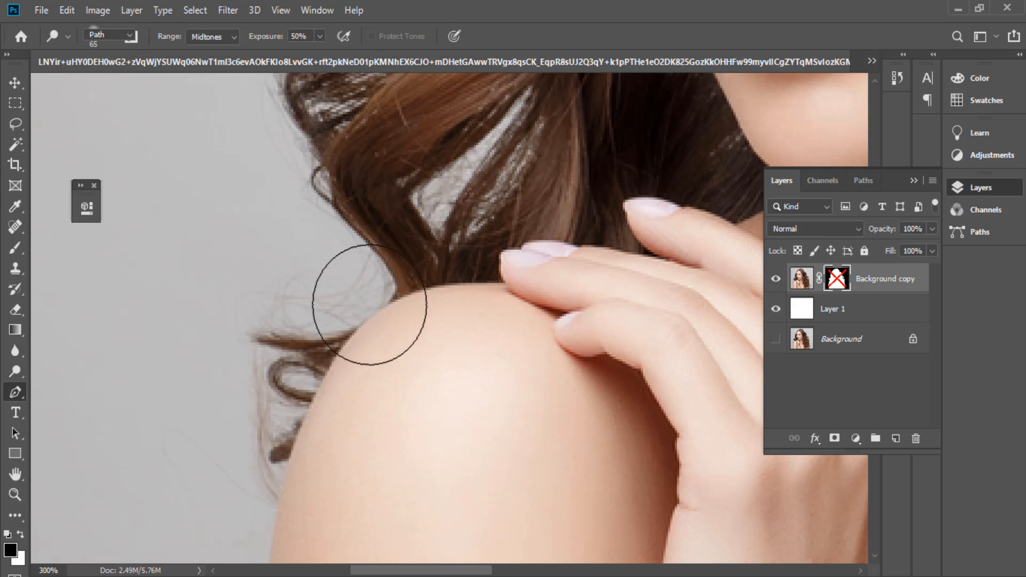
pyautogui.moveTo(357, 330); pyautogui.dragTo(405, 324)
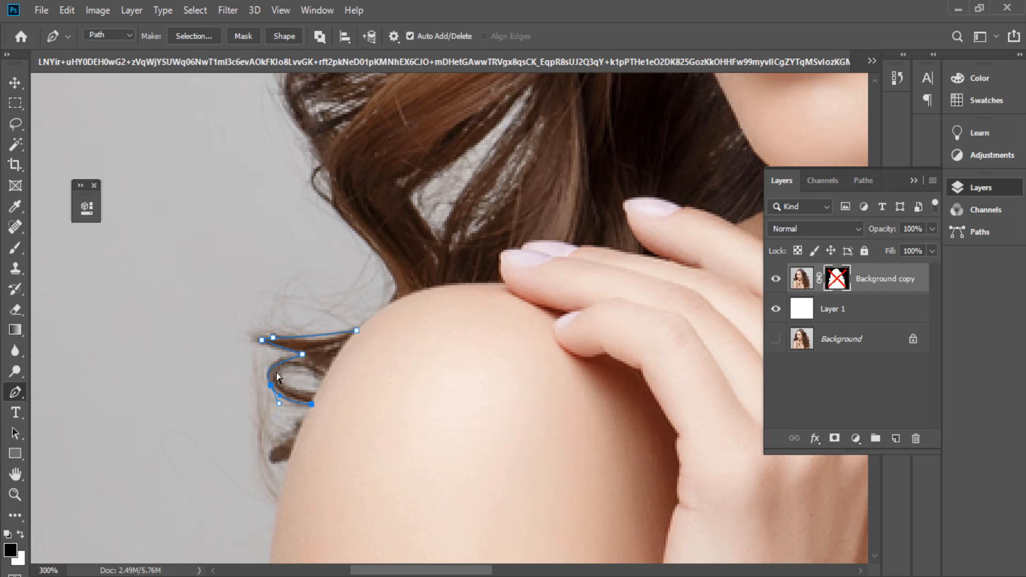
pyautogui.scroll(-1, 310, 375)
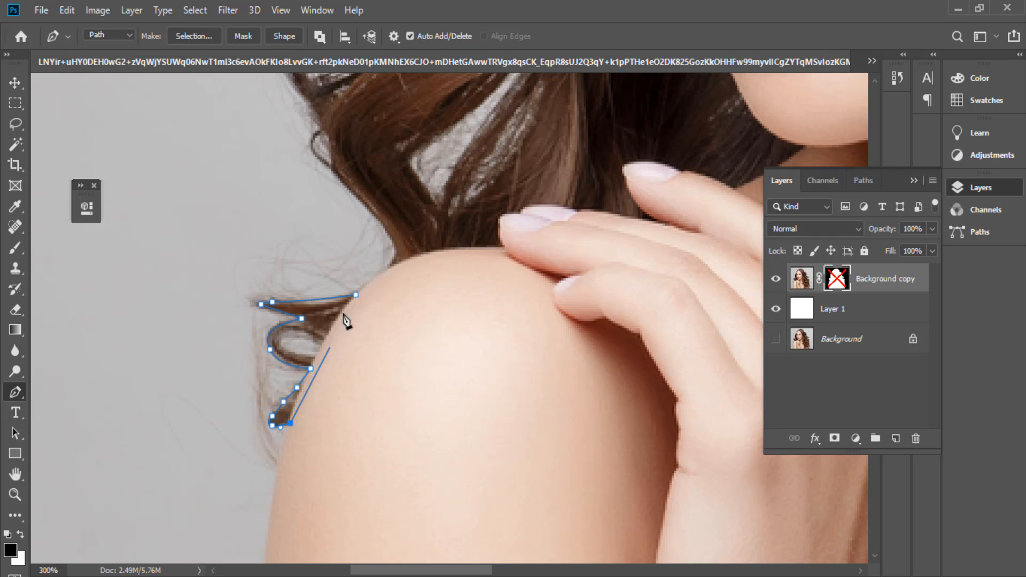
pyautogui.click(355, 295)
pyautogui.moveTo(314, 359); pyautogui.dragTo(297, 360)
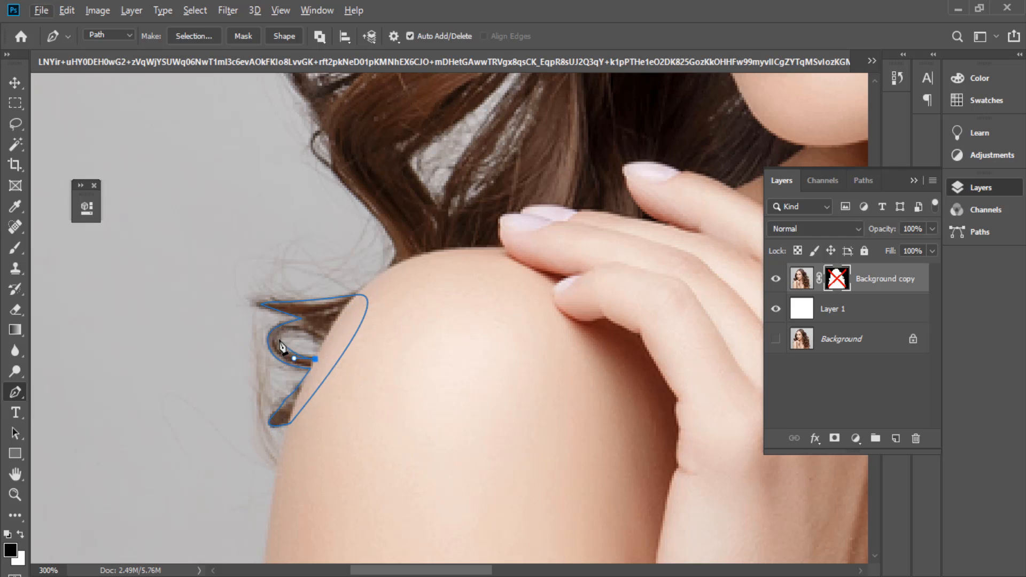
# Step: Convert the curl path to a selection, fill it with white on the layer mask and deselect
pyautogui.hotkey('ctrl', 'Return')
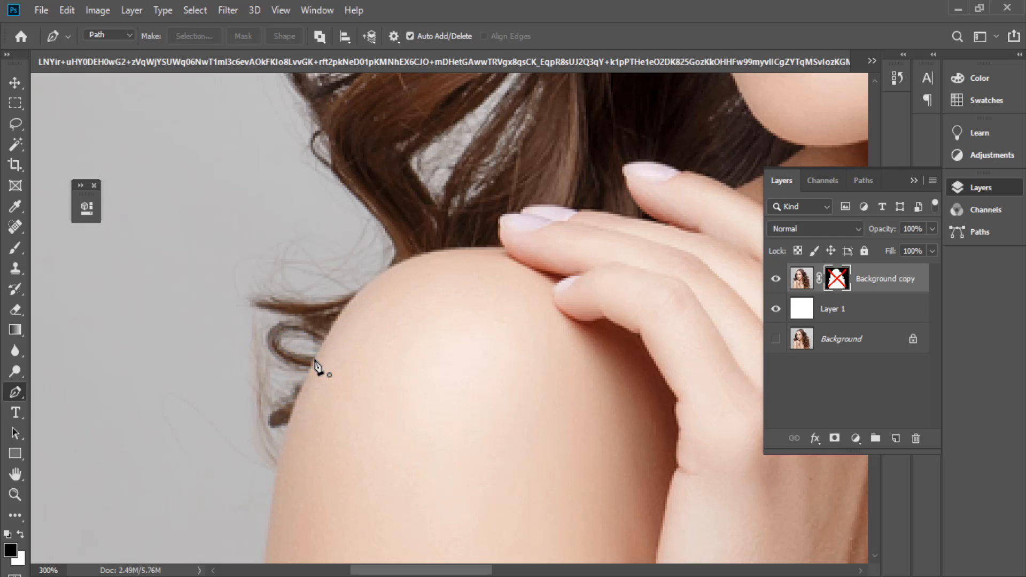
pyautogui.keyDown('alt'); pyautogui.click(837, 278); pyautogui.keyUp('alt')
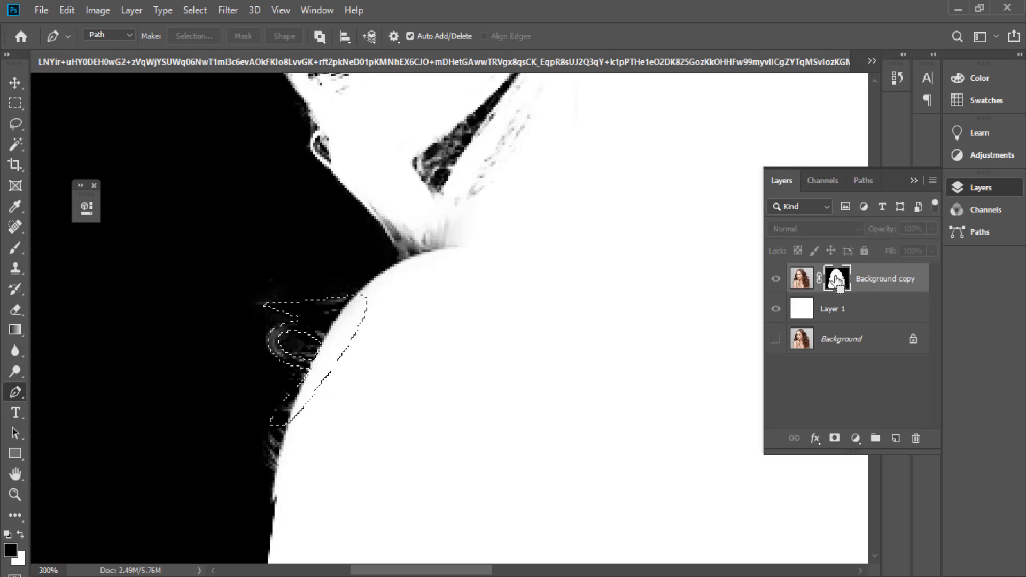
pyautogui.hotkey('ctrl', 'BackSpace')
pyautogui.hotkey('ctrl', 'd')
pyautogui.keyDown('alt'); pyautogui.click(831, 280); pyautogui.keyUp('alt')
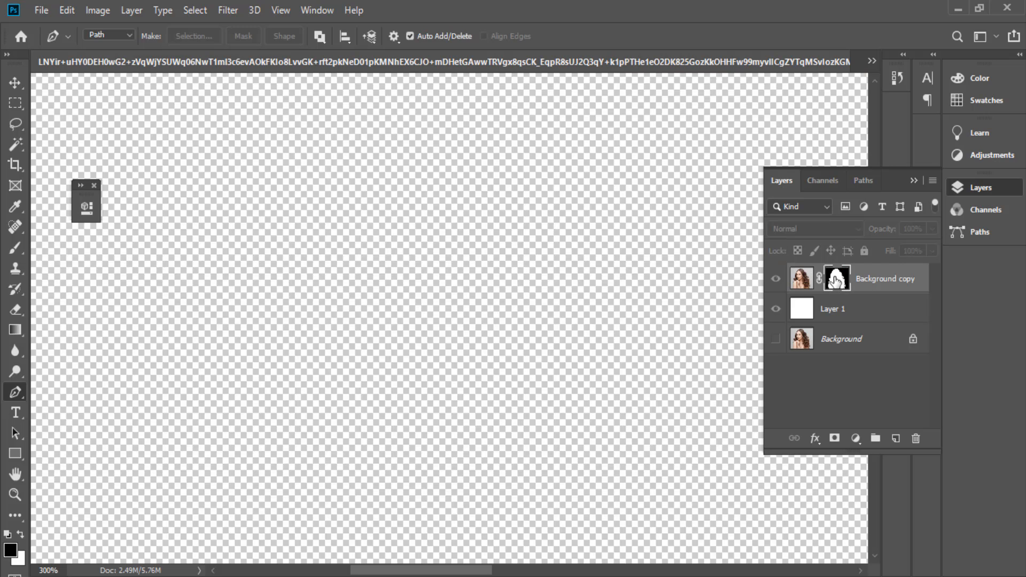
# Step: Paint white on the mask with a size 9 brush where the hair meets the top of the shoulder
pyautogui.keyDown('alt'); pyautogui.click(428, 366); pyautogui.keyUp('alt')
pyautogui.keyDown('alt'); pyautogui.click(427, 367); pyautogui.keyUp('alt')
pyautogui.hotkey('alt', 'space')
pyautogui.press('Escape')
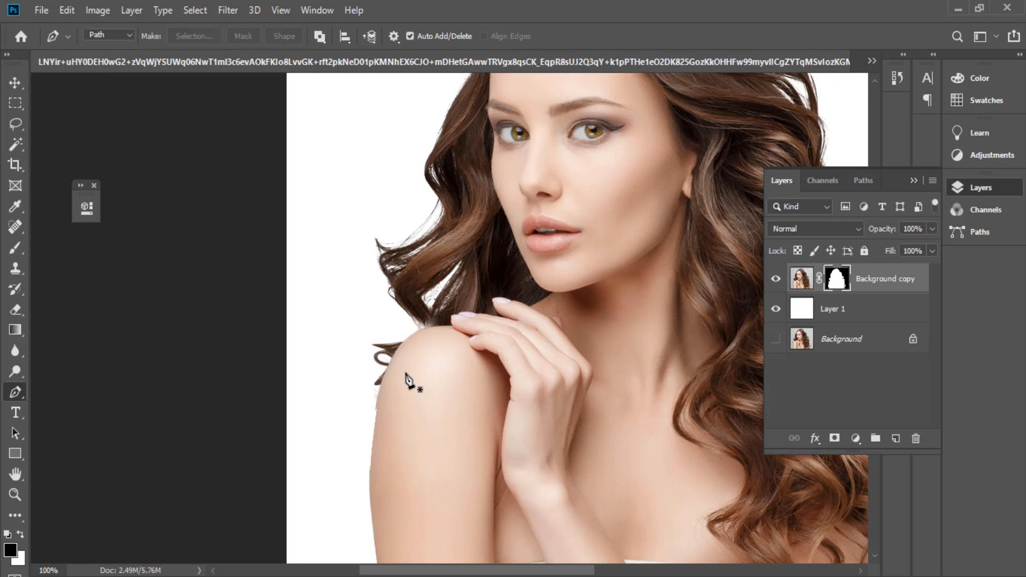
pyautogui.press('b')
pyautogui.keyDown('ctrl'); pyautogui.click(428, 343); pyautogui.keyUp('ctrl')
pyautogui.keyDown('ctrl'); pyautogui.click(429, 343); pyautogui.keyUp('ctrl')
pyautogui.keyDown('alt'); pyautogui.rightClick(438, 300); pyautogui.keyUp('alt')
pyautogui.press('x')
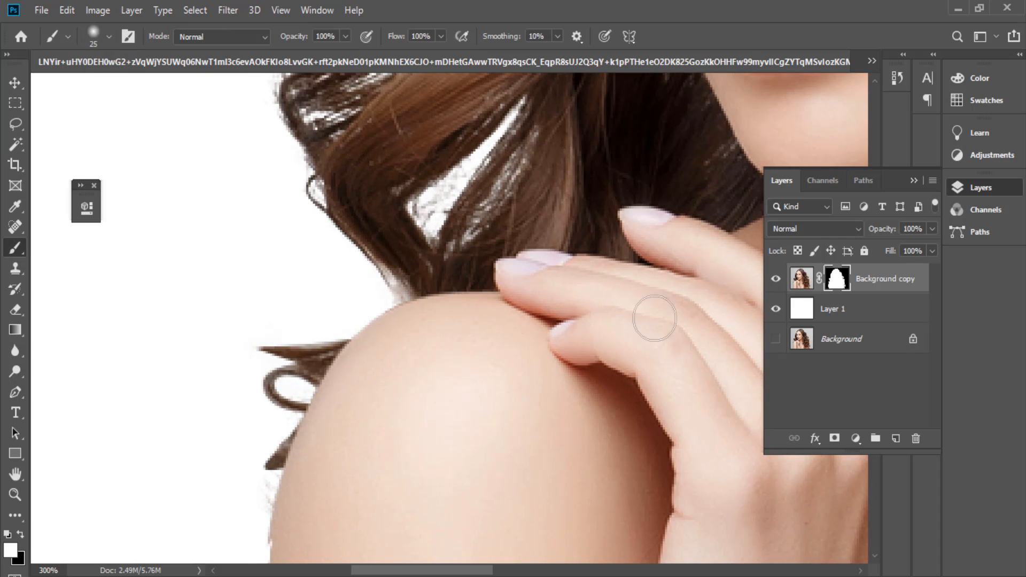
pyautogui.keyDown('alt'); pyautogui.rightClick(414, 270); pyautogui.keyUp('alt')
pyautogui.moveTo(409, 283)
pyautogui.mouseDown()
pyautogui.moveTo(380, 257)
pyautogui.moveTo(390, 264)
pyautogui.mouseUp()
# Step: Paint white on the mask with a size 31 brush over the tuft at the outer edge of the long curls
pyautogui.keyDown('alt'); pyautogui.click(436, 292); pyautogui.keyUp('alt')
pyautogui.keyDown('alt'); pyautogui.click(435, 291); pyautogui.keyUp('alt')
pyautogui.moveTo(649, 237); pyautogui.dragTo(506, 390)
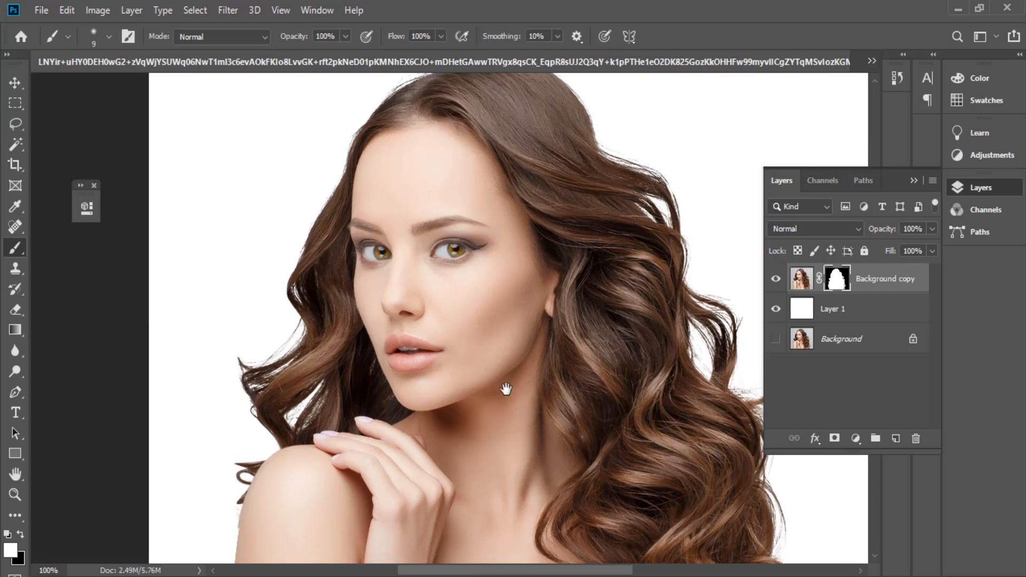
pyautogui.keyDown('alt'); pyautogui.click(527, 390); pyautogui.keyUp('alt')
pyautogui.moveTo(627, 406); pyautogui.dragTo(421, 390)
pyautogui.keyDown('ctrl'); pyautogui.click(483, 387); pyautogui.keyUp('ctrl')
pyautogui.keyDown('alt'); pyautogui.rightClick(506, 333); pyautogui.keyUp('alt')
pyautogui.moveTo(506, 313)
pyautogui.mouseDown()
pyautogui.moveTo(442, 334)
pyautogui.moveTo(513, 326)
pyautogui.mouseUp()
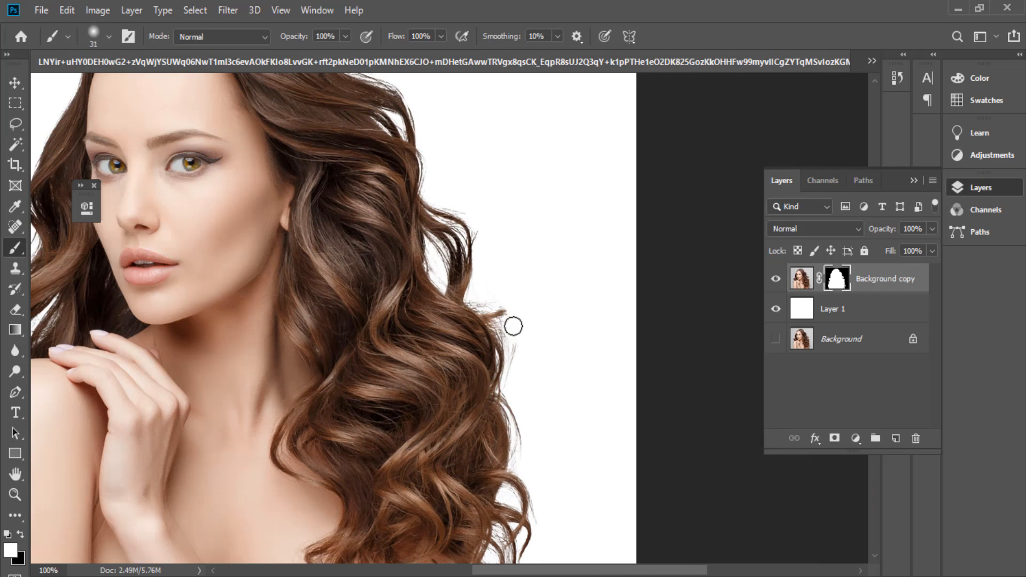
# Step: Hide the white backdrop layer and review the whole cutout on transparency
pyautogui.press('o')
pyautogui.hotkey('alt', 'space')
pyautogui.moveTo(476, 376); pyautogui.dragTo(559, 327)
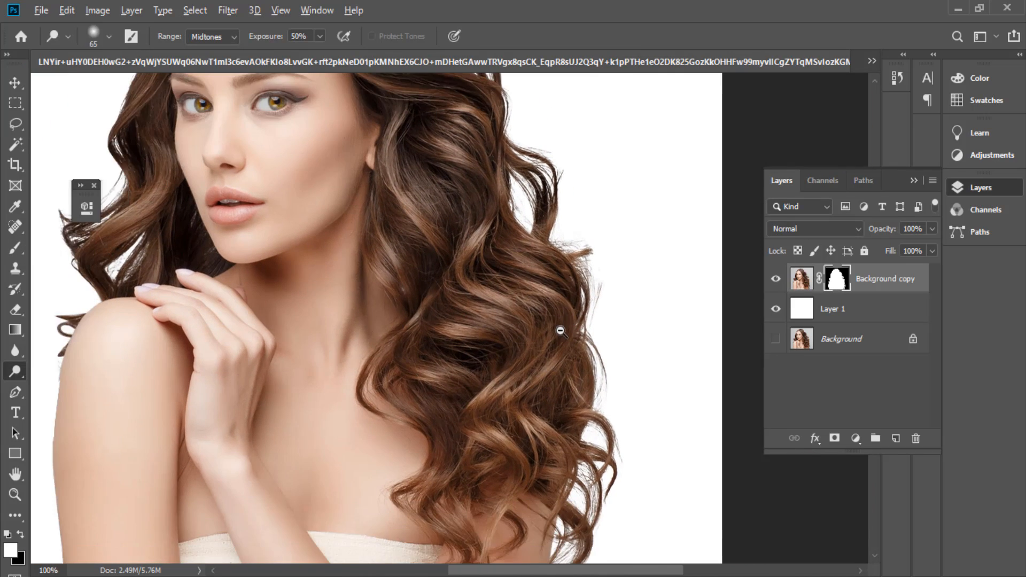
pyautogui.keyDown('alt'); pyautogui.click(559, 330); pyautogui.keyUp('alt')
pyautogui.moveTo(617, 362); pyautogui.dragTo(587, 424)
pyautogui.hotkey('ctrl', '-')
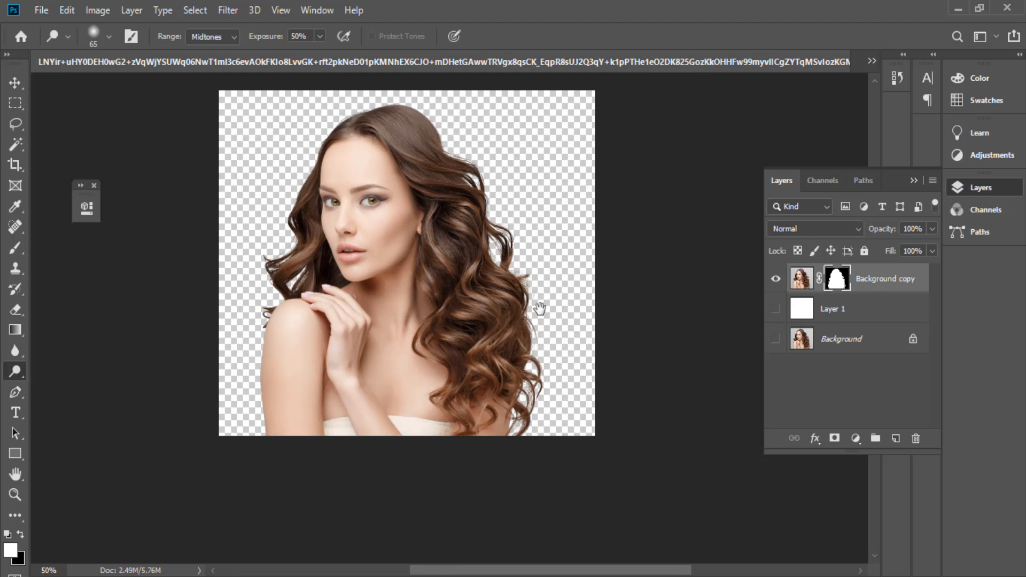
pyautogui.hotkey('ctrl', '+')
pyautogui.hotkey('ctrl', '-')
pyautogui.hotkey('ctrl', '+')
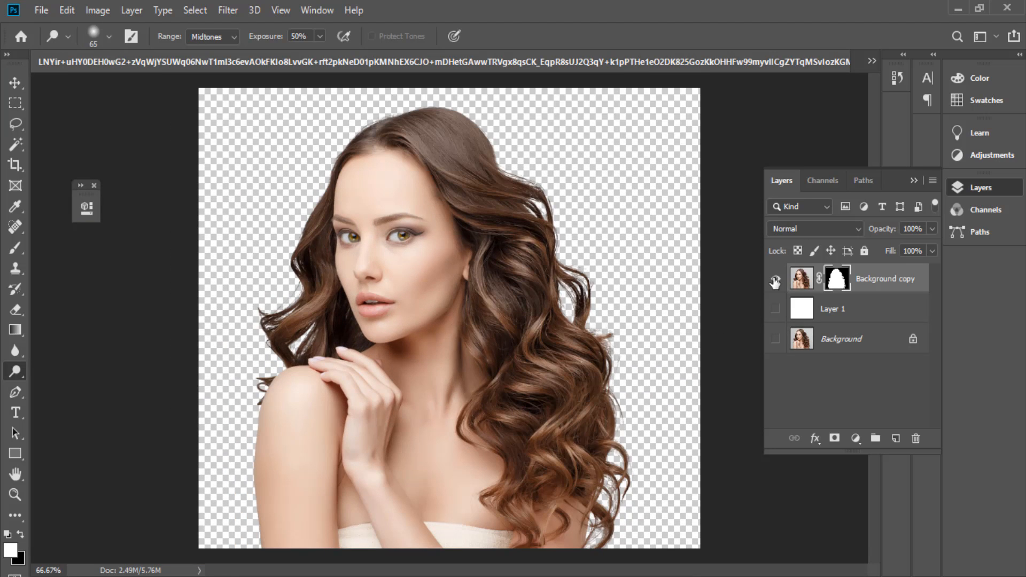
# Step: Compare the cutout with the original Background by toggling layer visibility, leaving the white backdrop layer shown
pyautogui.click(775, 309)
pyautogui.keyDown('alt'); pyautogui.click(777, 340); pyautogui.keyUp('alt')
pyautogui.keyDown('alt'); pyautogui.click(776, 340); pyautogui.keyUp('alt')
pyautogui.keyDown('alt'); pyautogui.click(777, 340); pyautogui.keyUp('alt')
pyautogui.keyDown('alt'); pyautogui.click(777, 340); pyautogui.keyUp('alt')
pyautogui.click(775, 309)
pyautogui.hotkey('ctrl', '-')
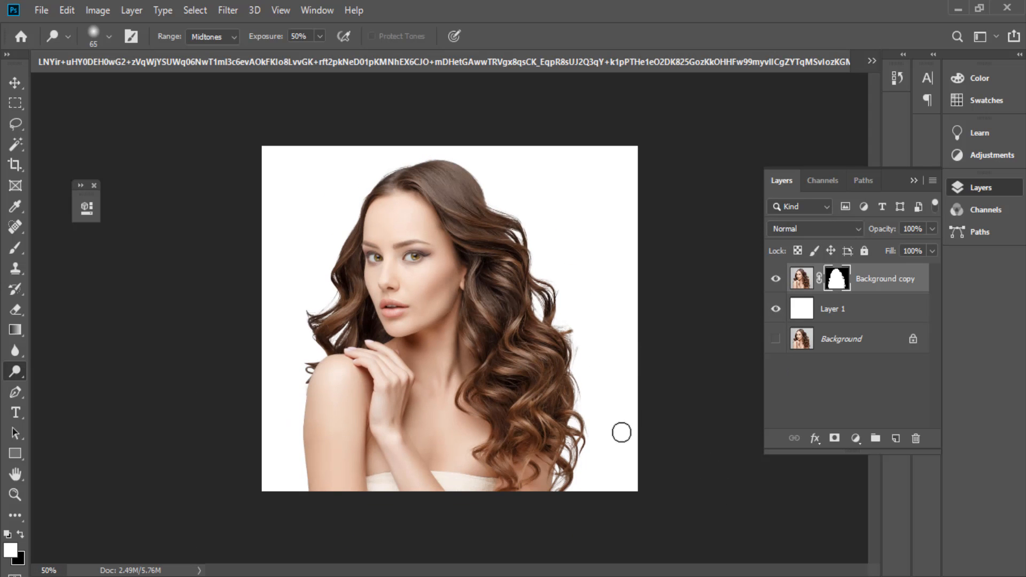
# Step: Fill the backdrop layer beneath the cutout with the foreground colour 6666ff
pyautogui.hotkey('ctrl', '0')
pyautogui.click(827, 316)
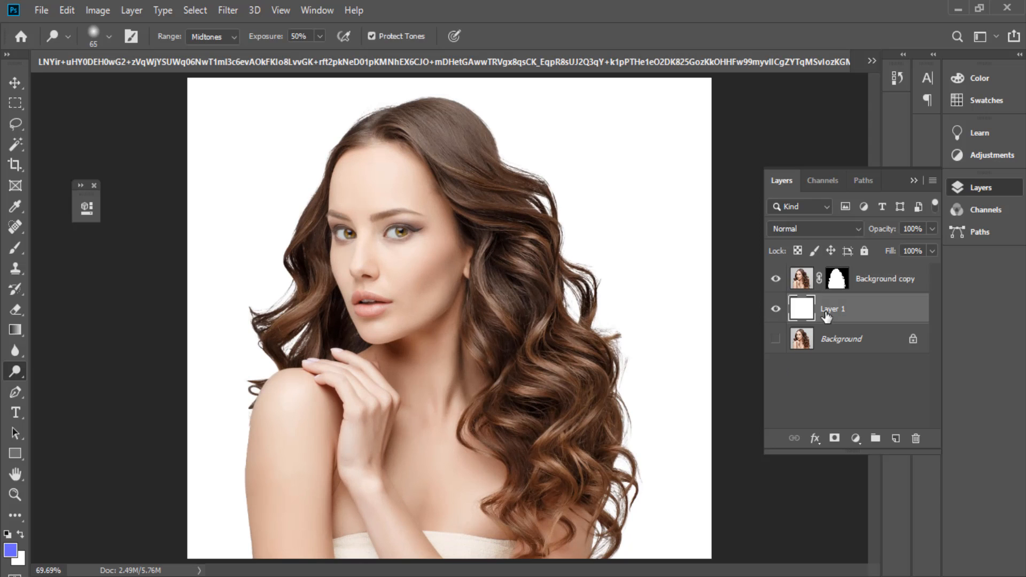
pyautogui.hotkey('alt', 'BackSpace')
# Step: Set the foreground colour to dark grey and fill the backdrop layer with it
pyautogui.click(10, 550)
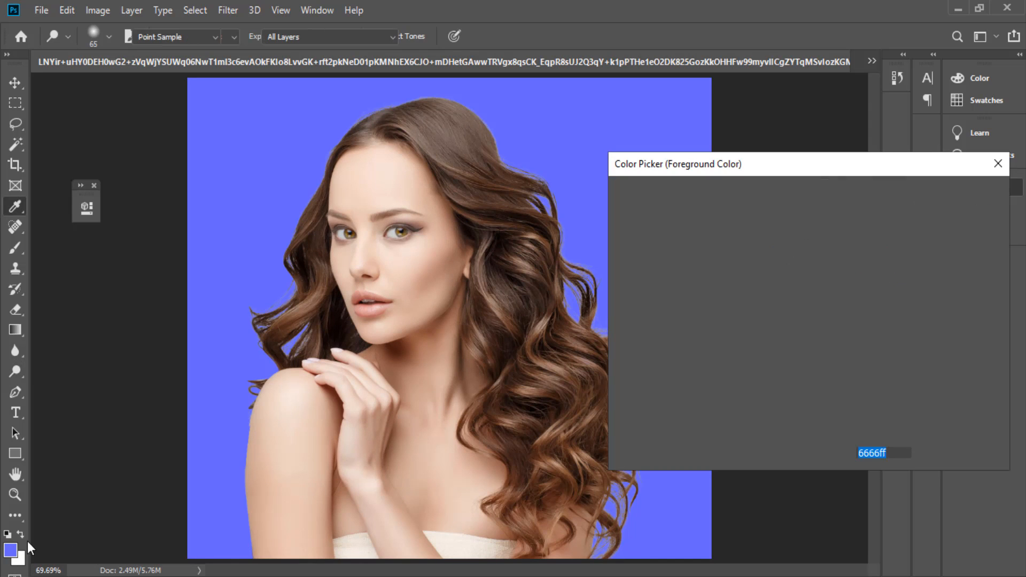
pyautogui.click(957, 192)
pyautogui.hotkey('alt', 'BackSpace')
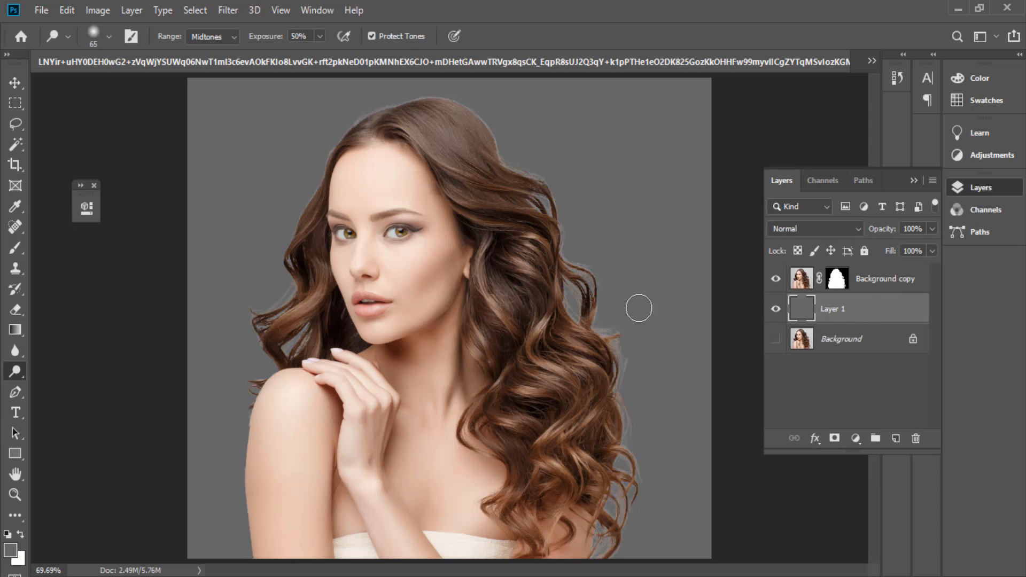
pyautogui.hotkey('ctrl', '-')
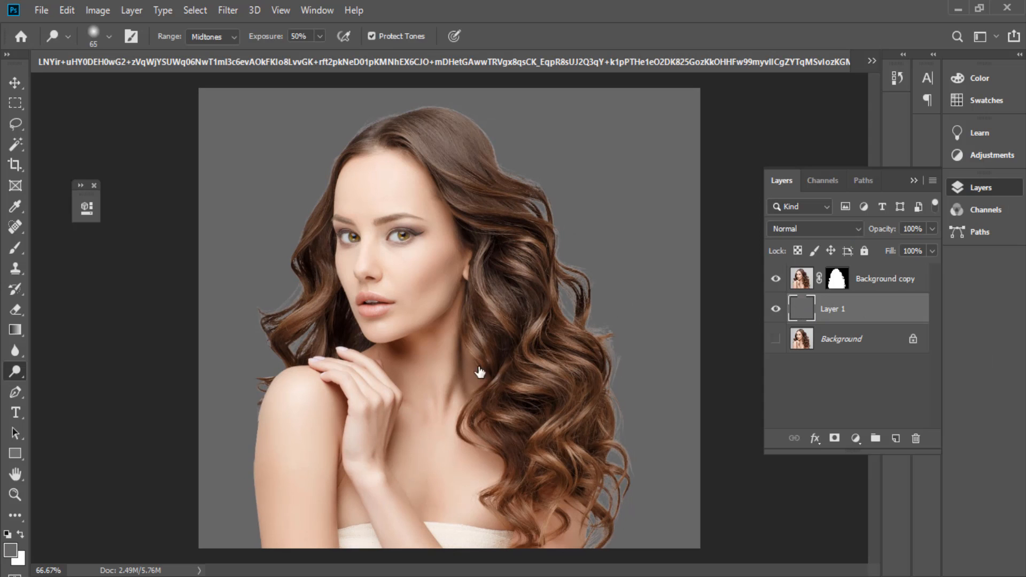
# Step: Dismiss the Layer Style dialog and set the foreground colour to light grey
pyautogui.click(967, 195)
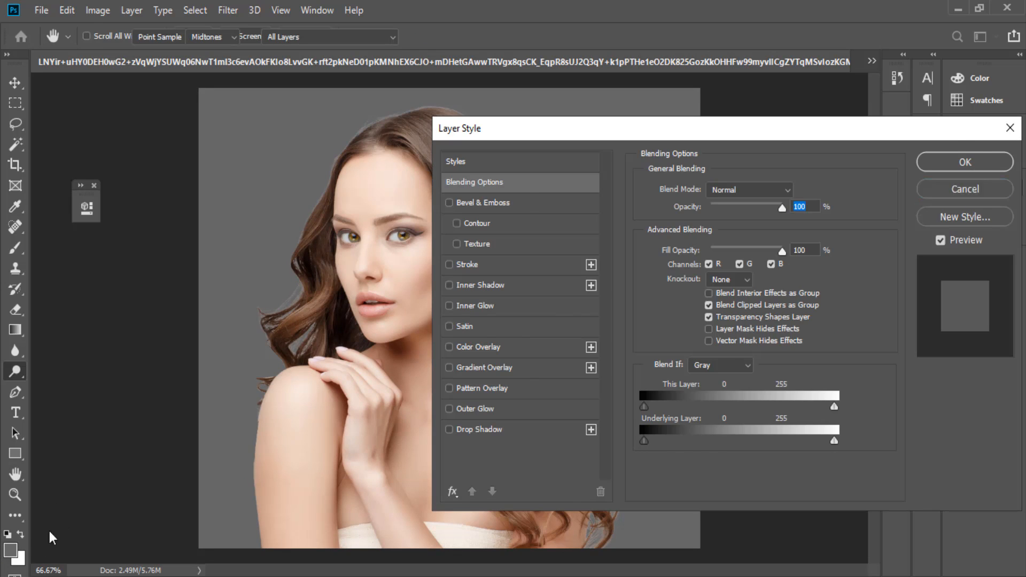
pyautogui.click(11, 549)
pyautogui.click(957, 194)
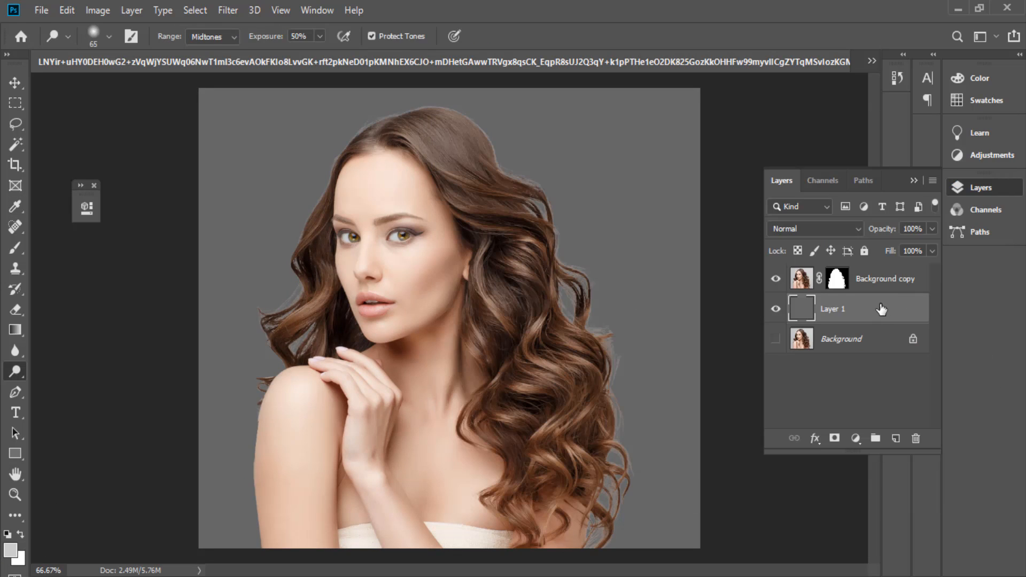